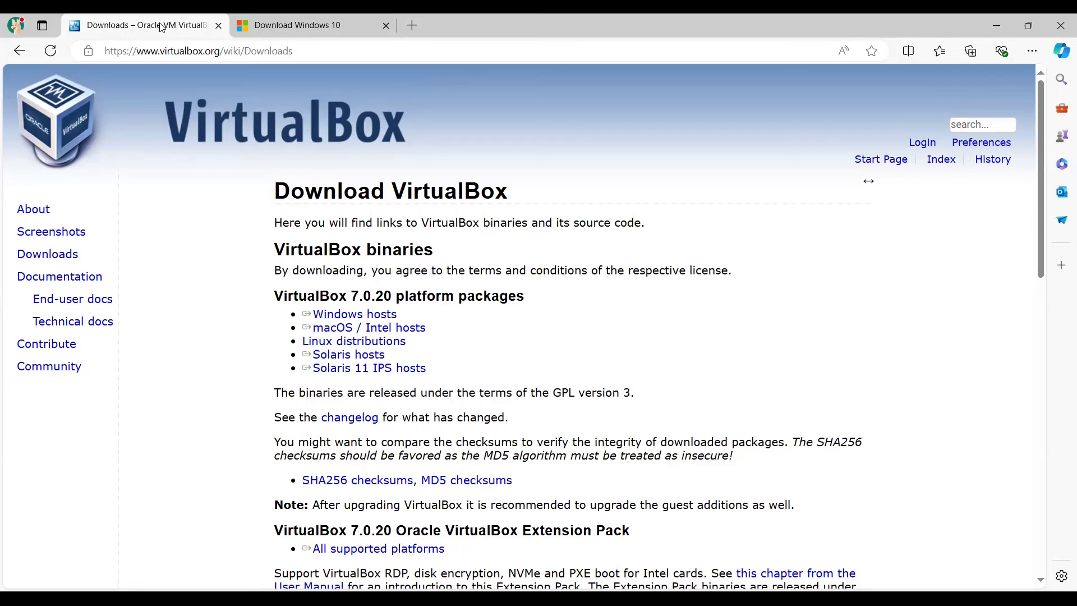
# Step: Download the VirtualBox 7.0.20 installer for Windows hosts and the Windows 10 media creation tool
pyautogui.click(395, 317)
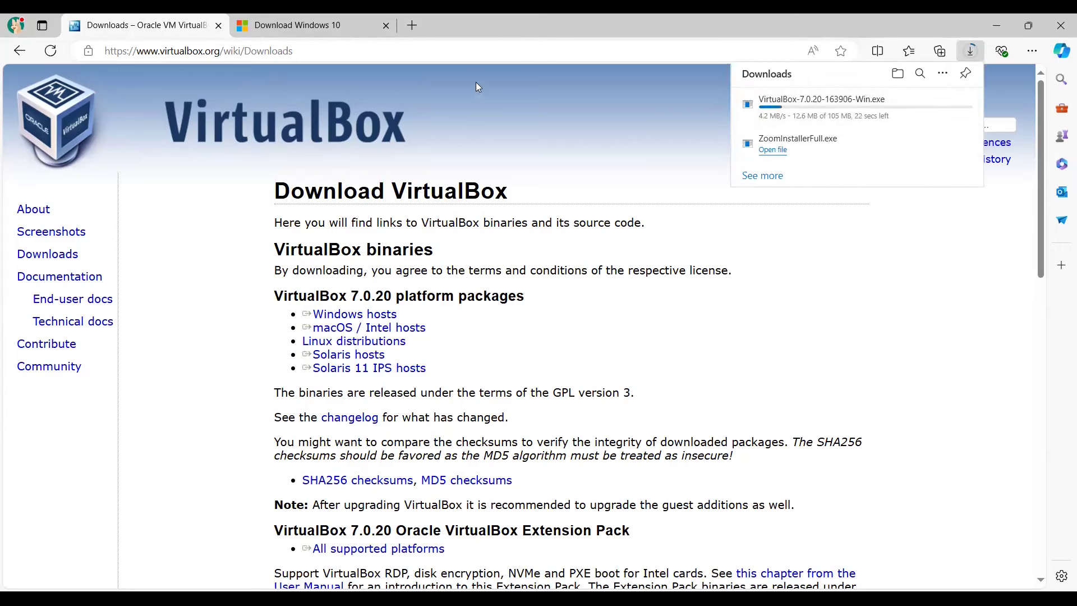
pyautogui.click(314, 25)
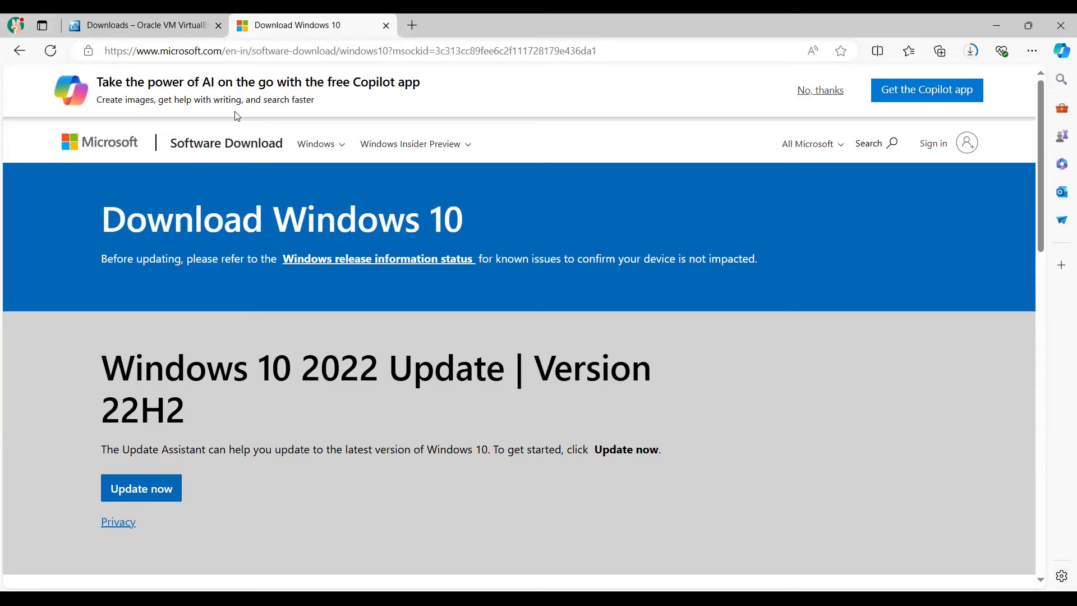
pyautogui.scroll(-6, 319, 269)
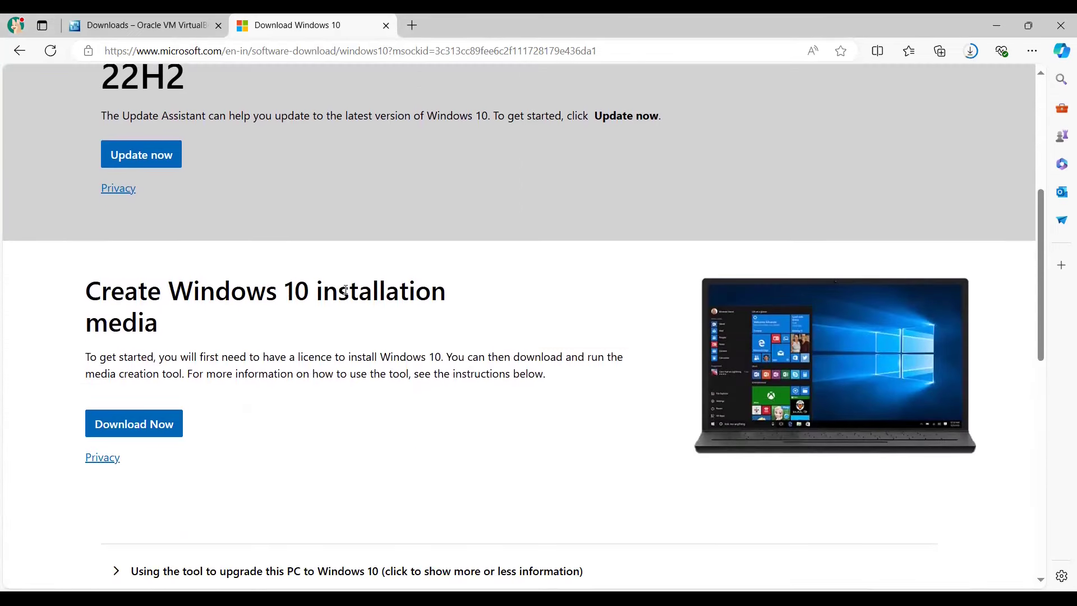
pyautogui.scroll(-4, 160, 426)
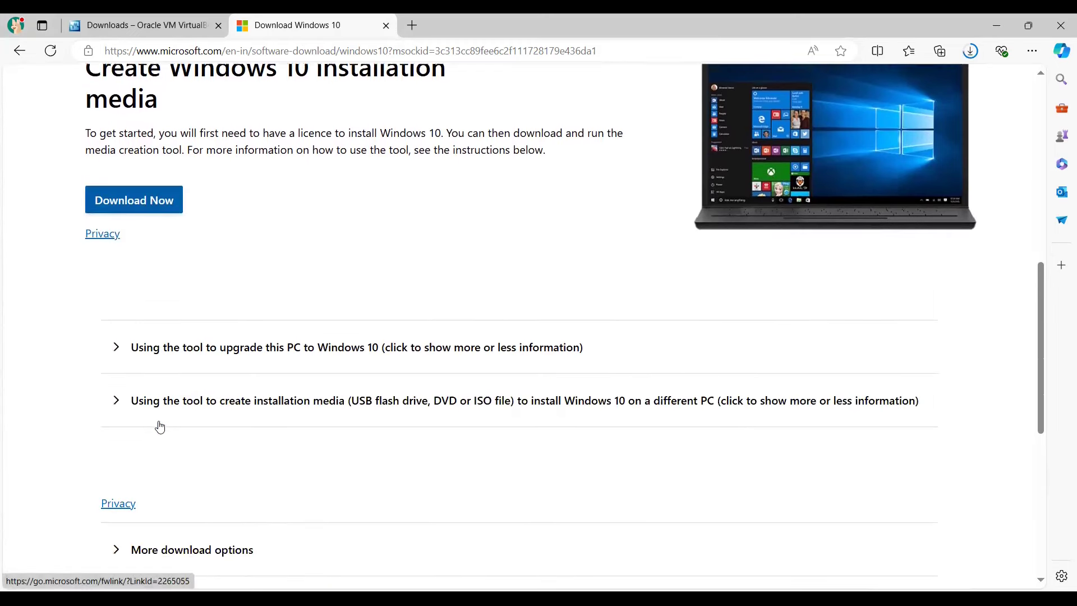
pyautogui.click(134, 184)
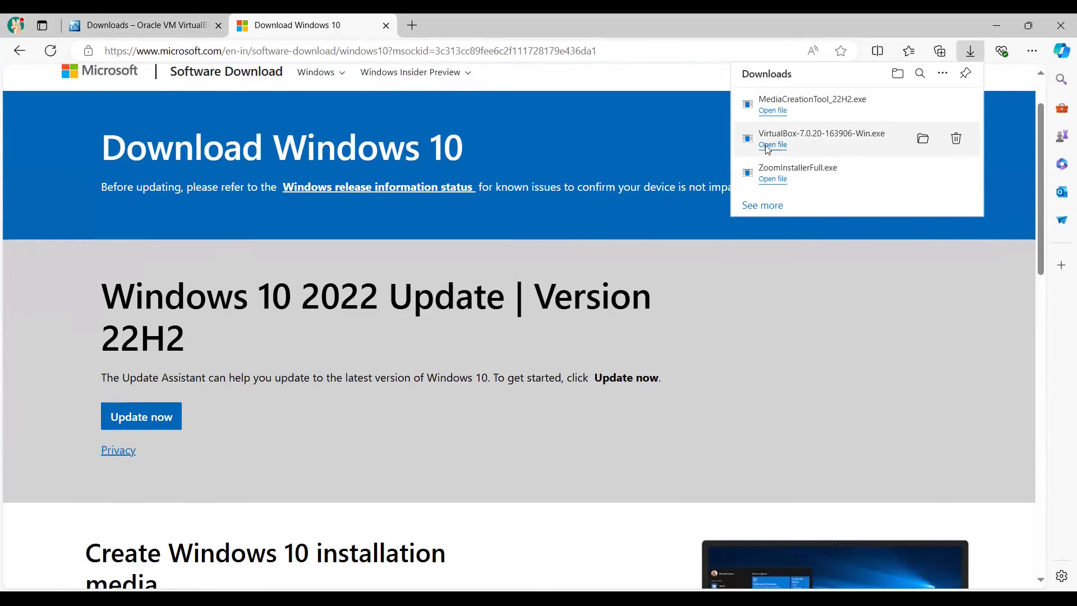
# Step: Install VirtualBox 7.0.20 with the default features, keeping only the desktop shortcut and file associations options, and start it after installation
pyautogui.click(767, 146)
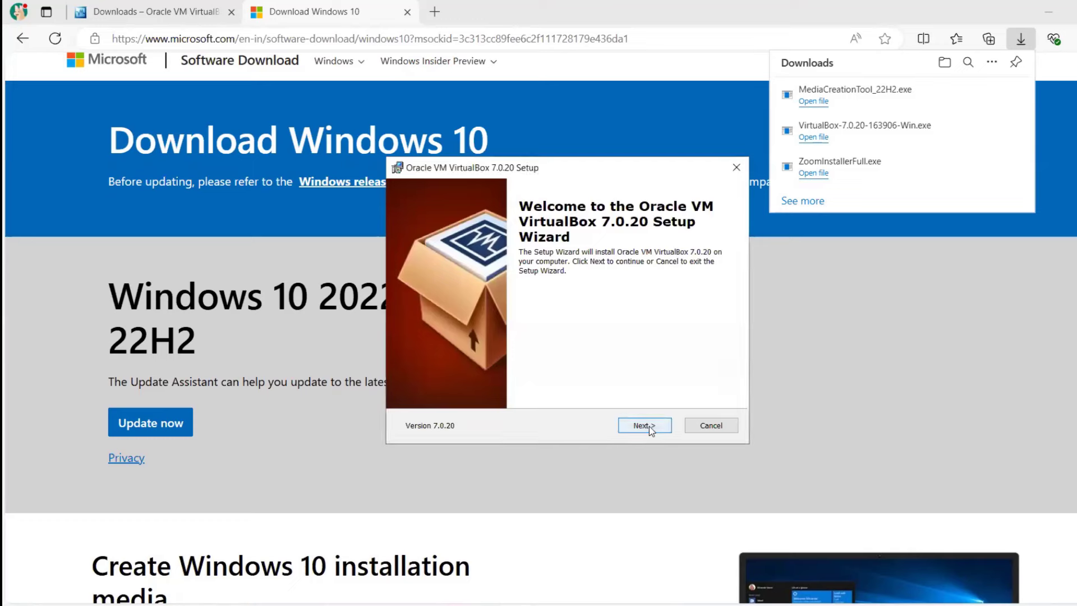
pyautogui.click(616, 420)
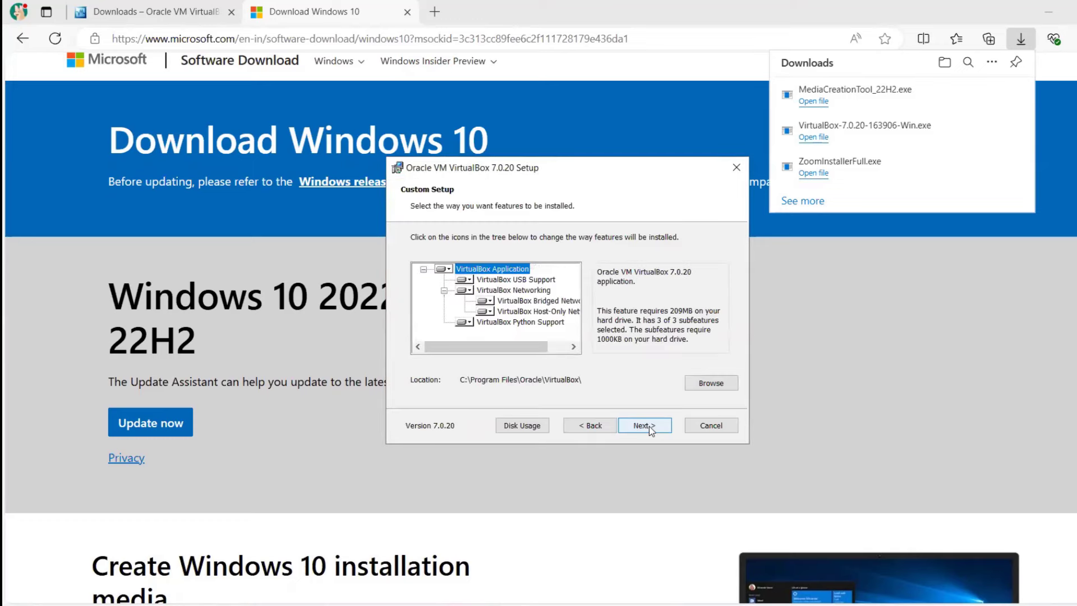
pyautogui.click(616, 420)
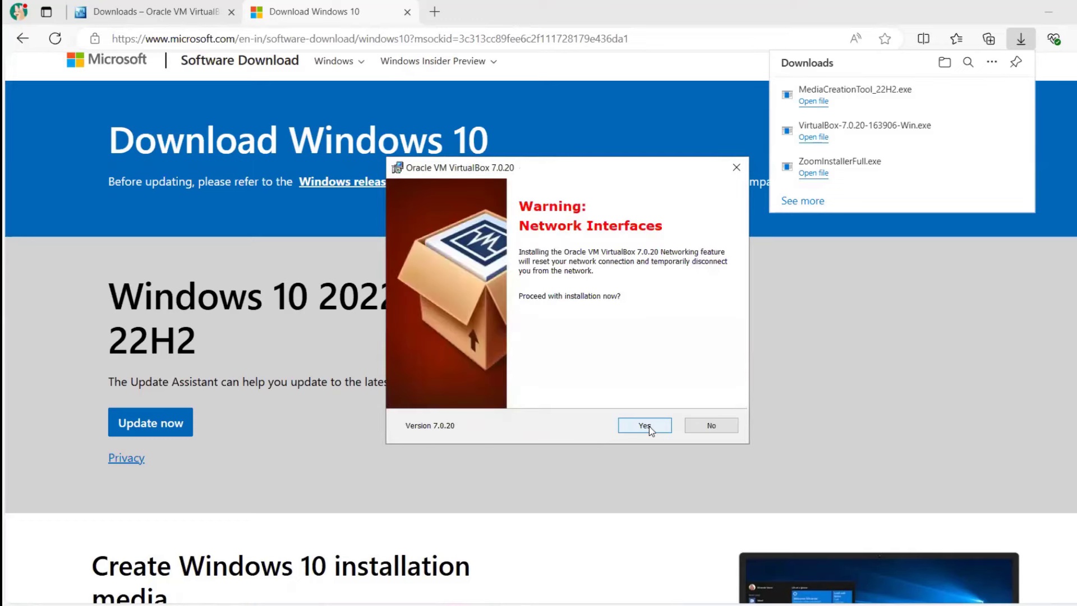
pyautogui.click(644, 425)
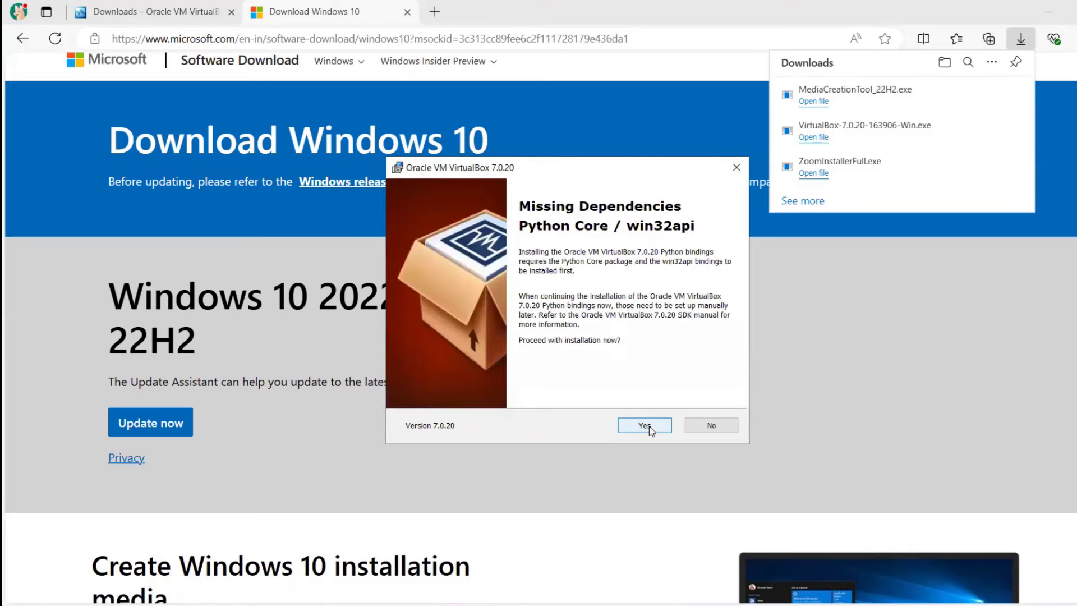
pyautogui.click(645, 425)
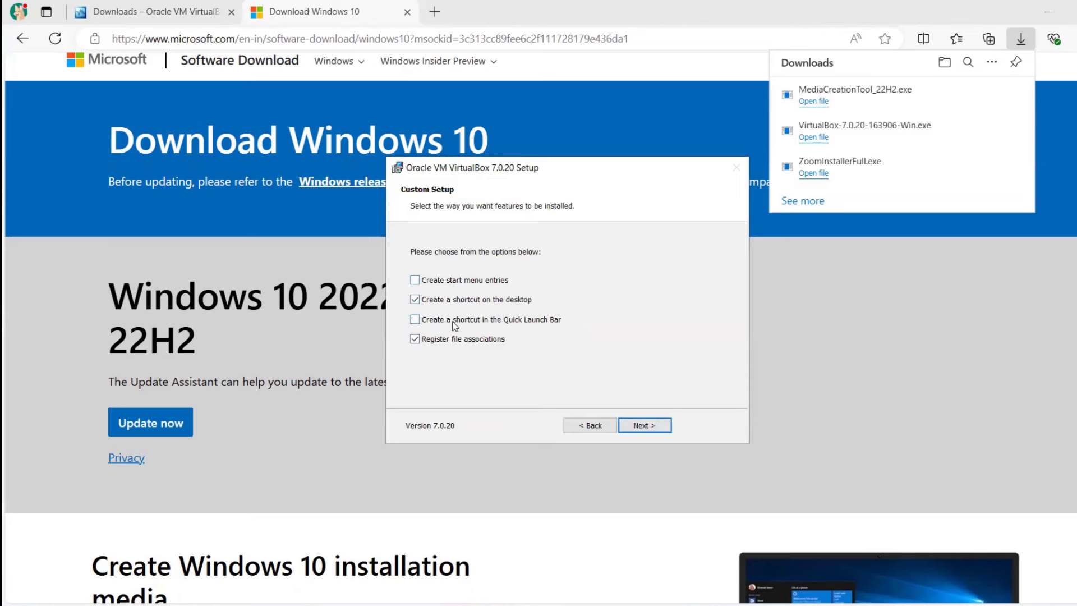
pyautogui.click(637, 427)
pyautogui.click(648, 428)
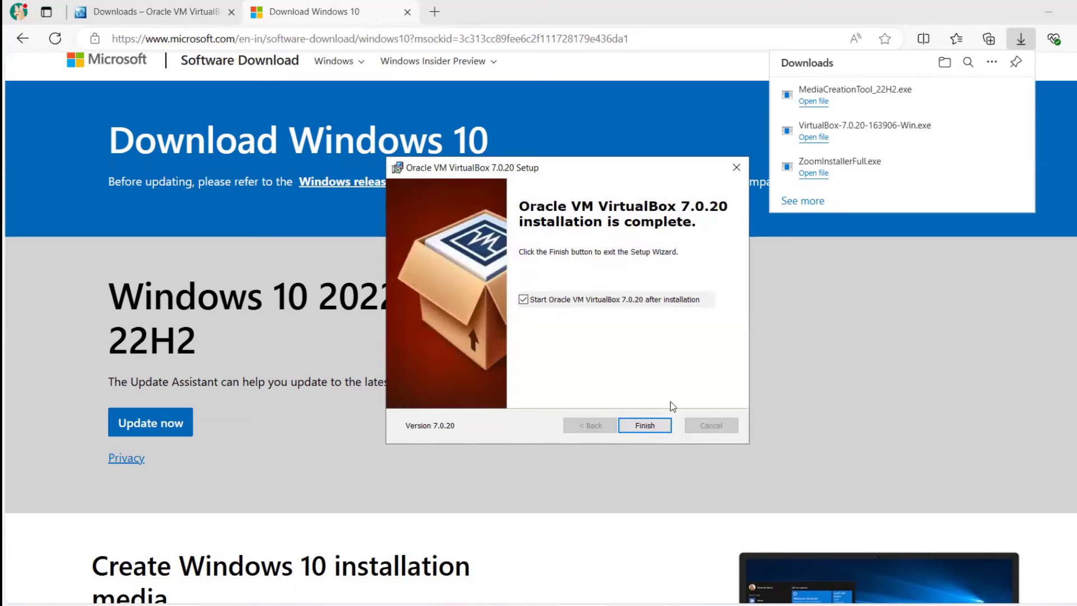
pyautogui.click(638, 426)
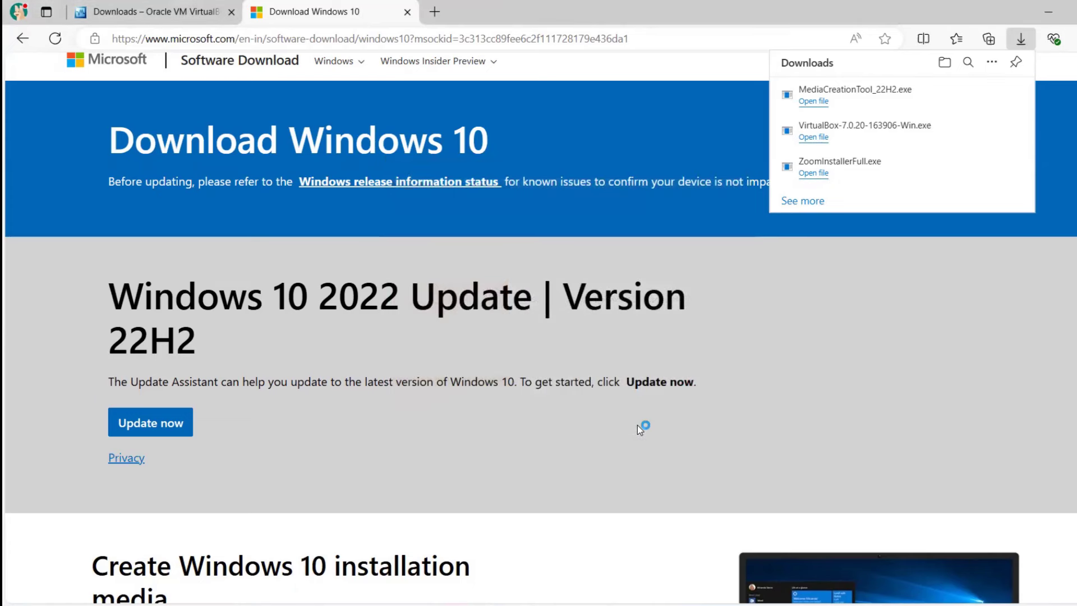
# Step: Run the downloaded MediaCreationTool_22H2.exe and accept the Windows 10 Setup license terms
pyautogui.click(821, 103)
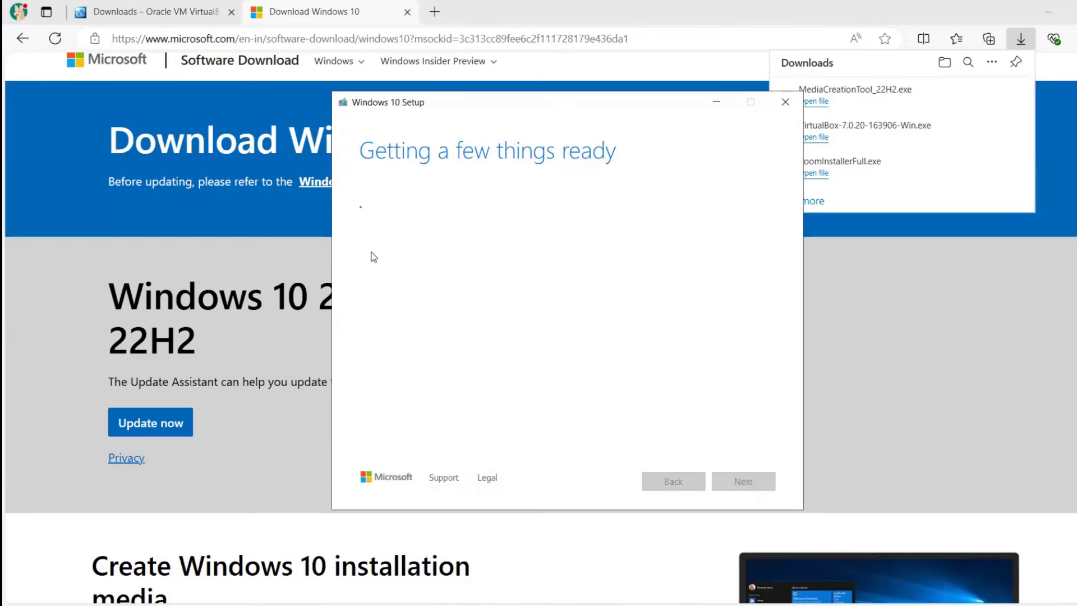
pyautogui.scroll(-10, 571, 333)
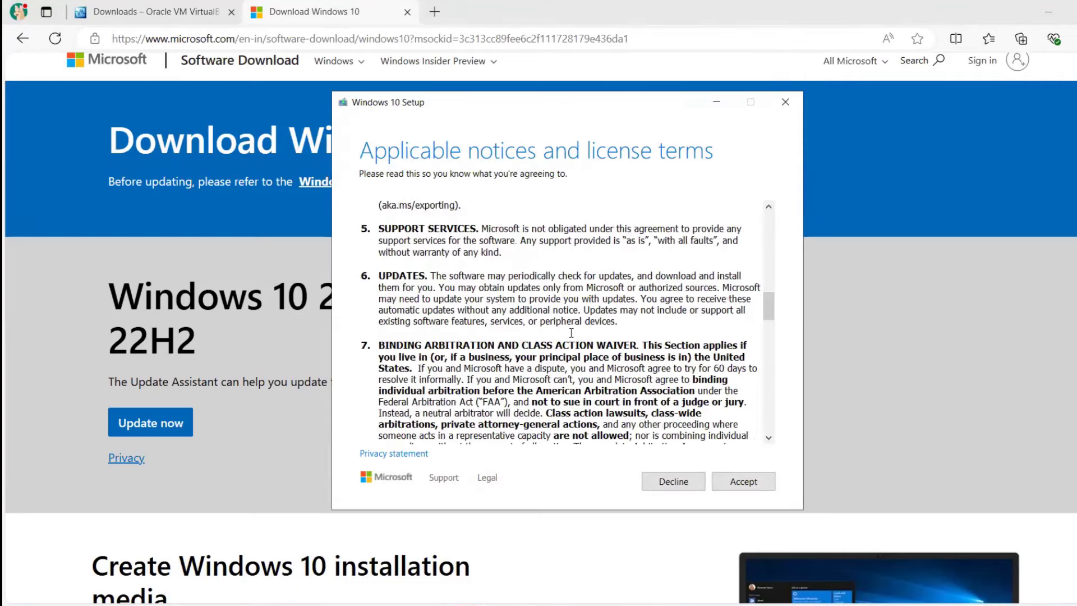
pyautogui.scroll(-15, 571, 333)
pyautogui.click(746, 482)
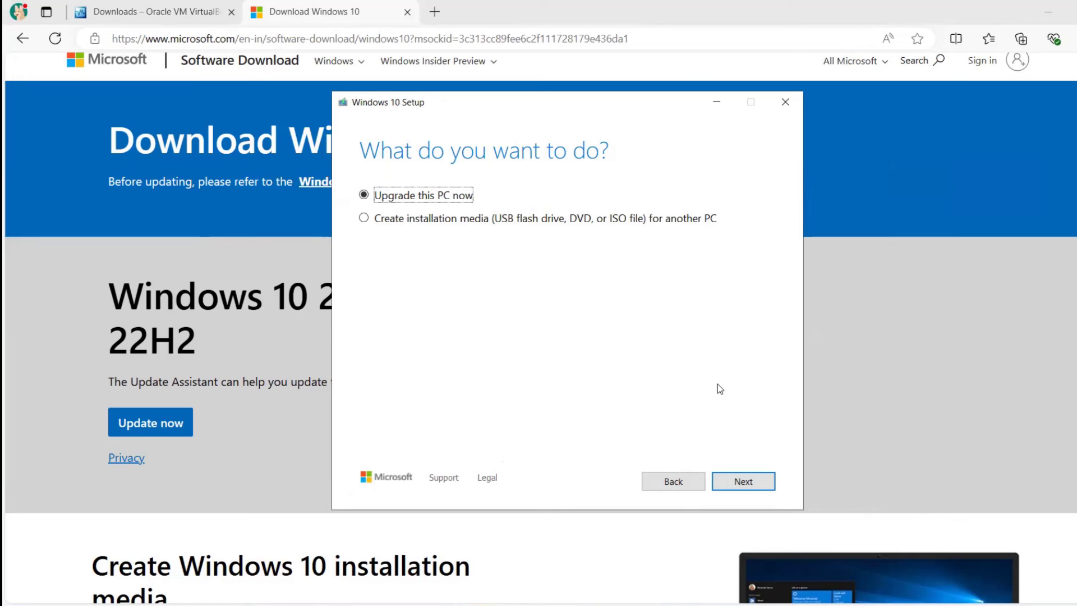
# Step: Choose to create installation media for another PC as an ISO file, using the recommended language, edition and architecture
pyautogui.click(449, 221)
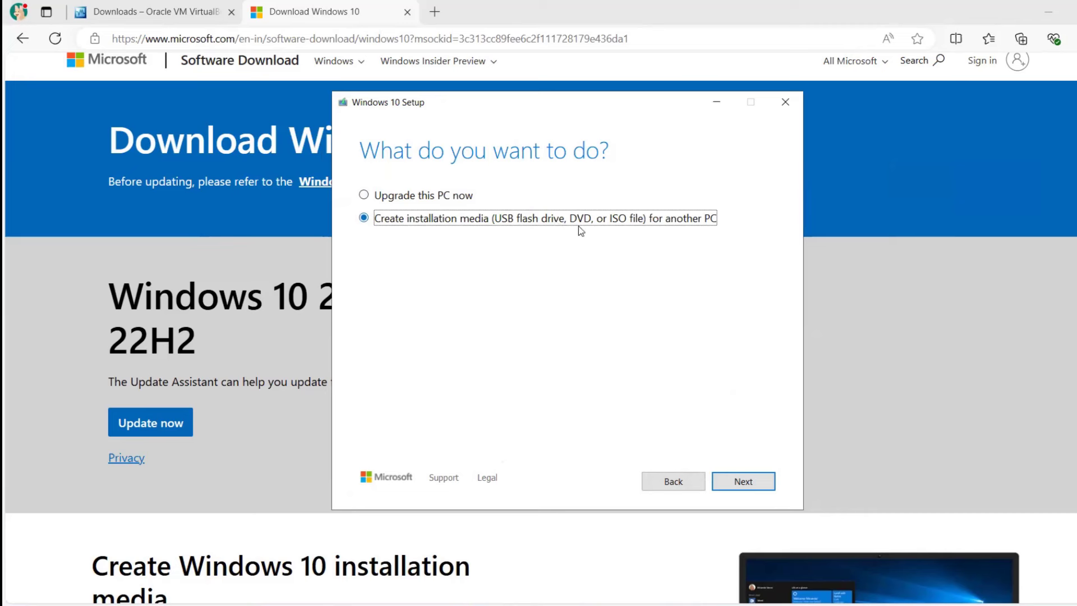
pyautogui.click(752, 479)
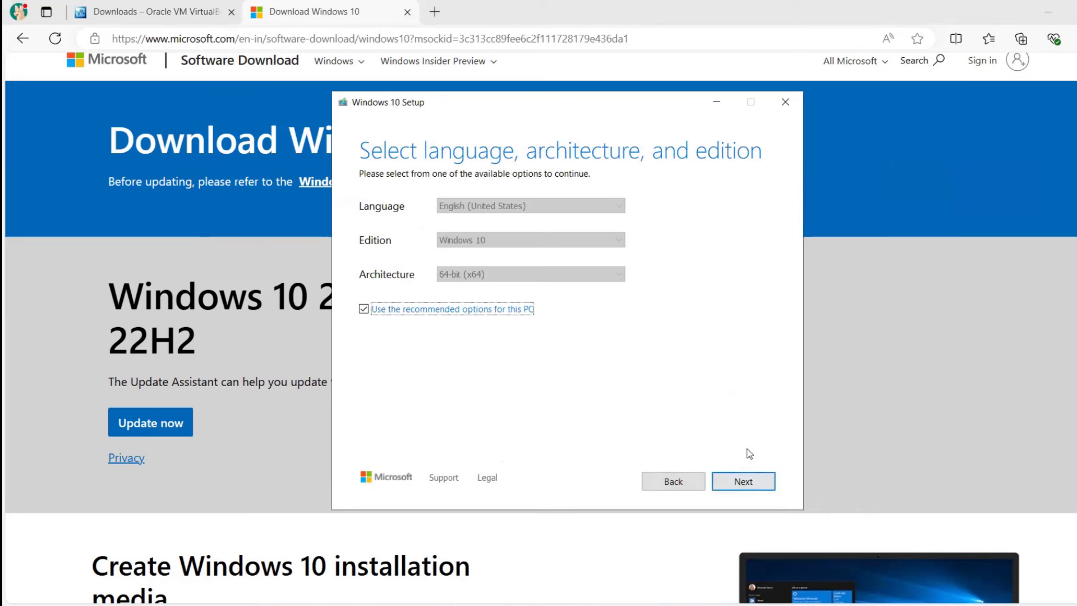
pyautogui.click(748, 486)
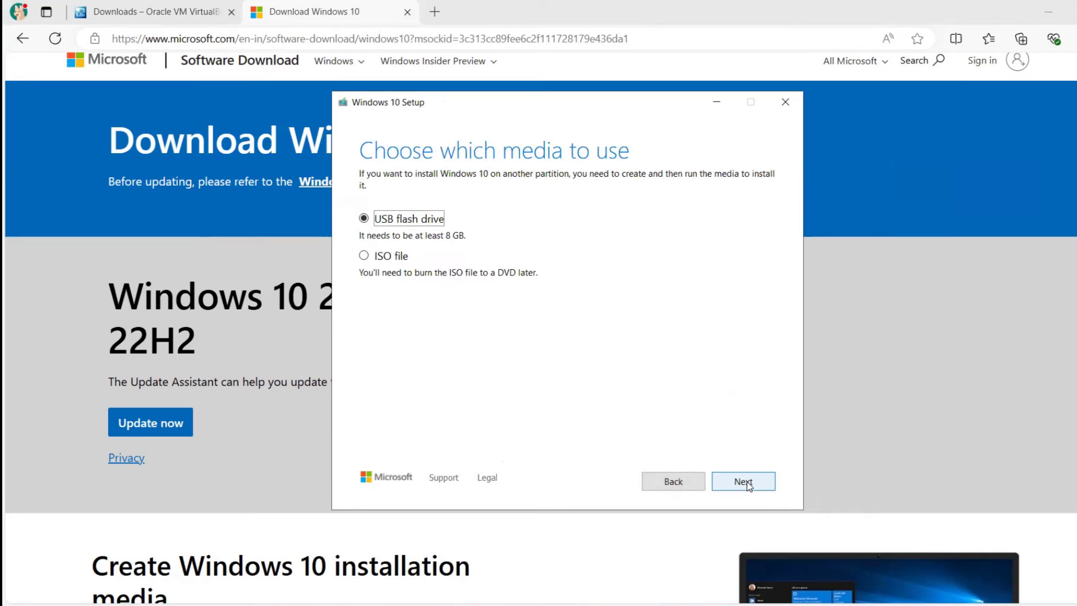
pyautogui.click(364, 257)
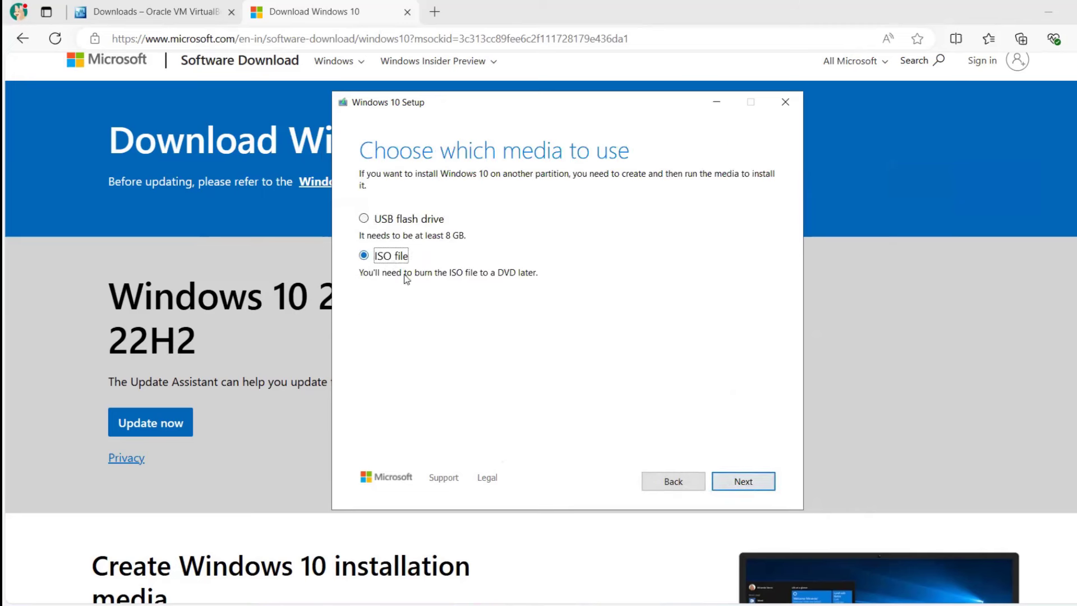
pyautogui.click(757, 484)
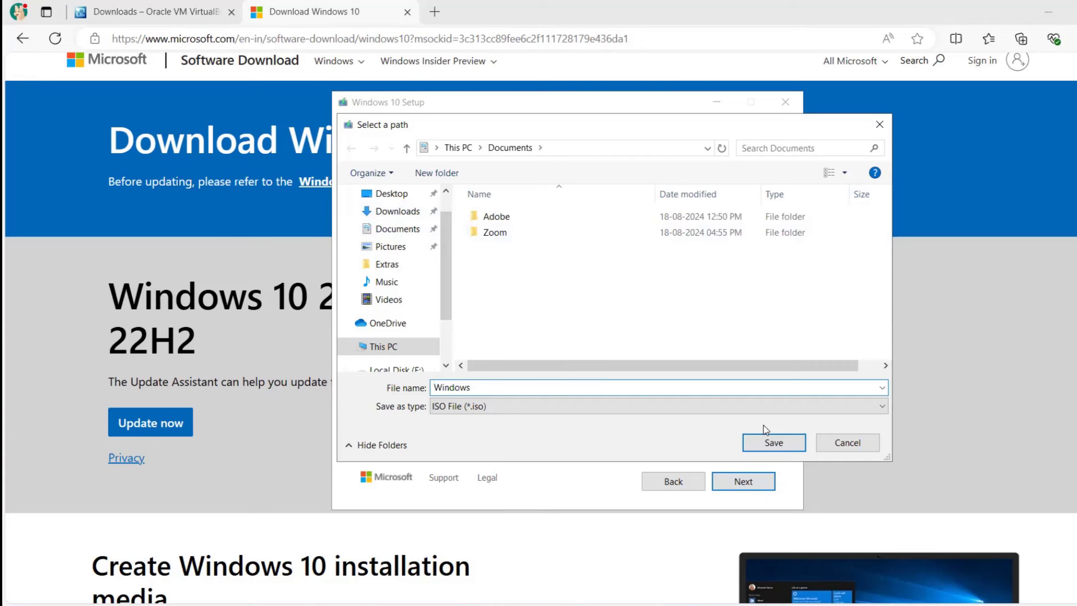
# Step: Save the ISO file as Windows 10 in the Documents folder and finish Windows 10 Setup
pyautogui.write('10')
pyautogui.click(777, 447)
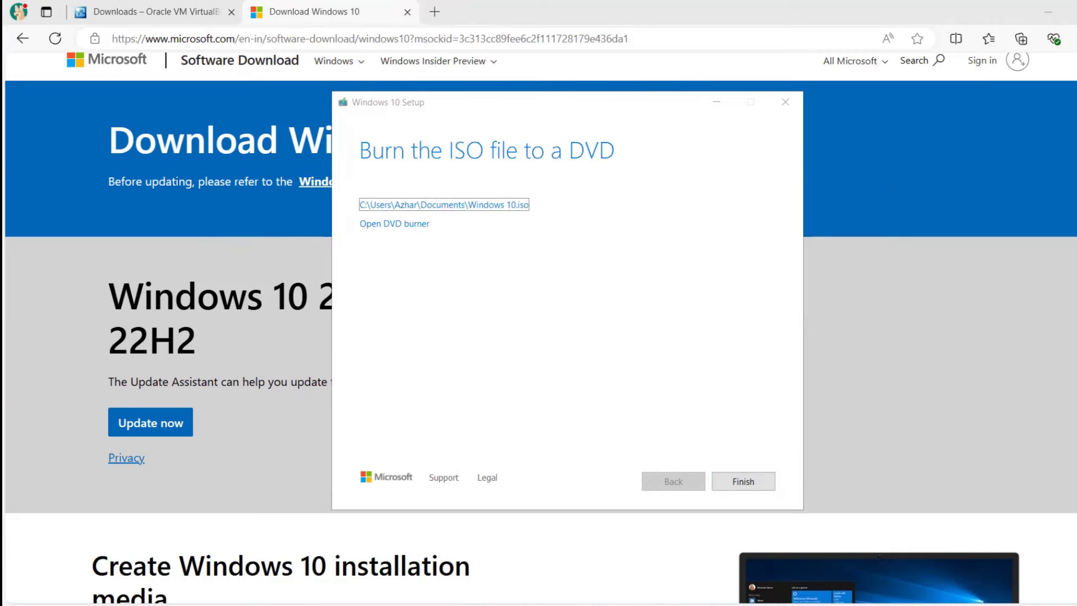
pyautogui.click(743, 481)
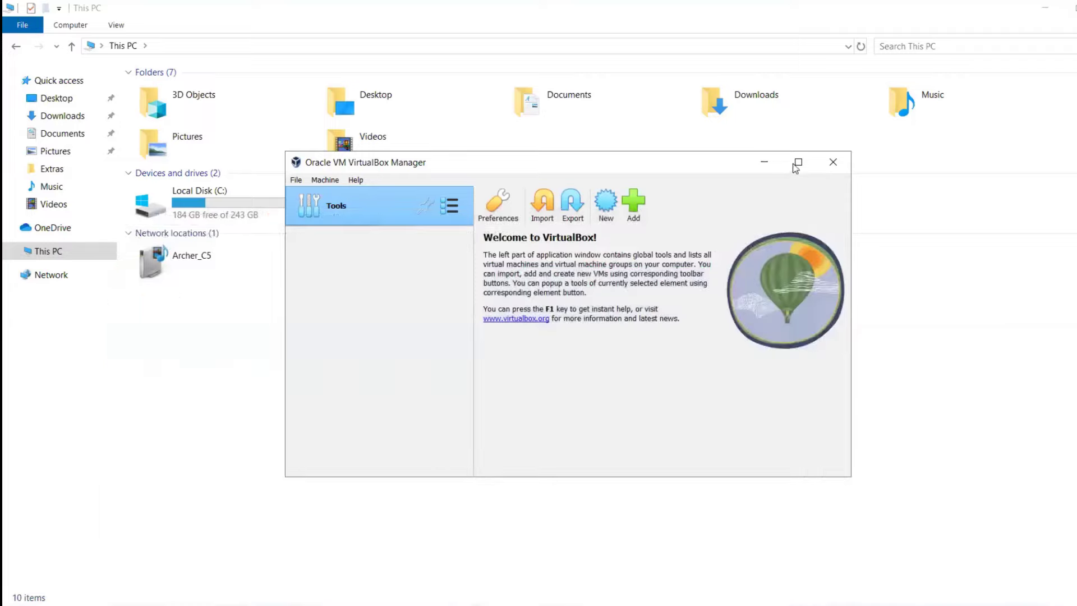
# Step: Maximize the VirtualBox Manager and start a new virtual machine named Windows 10
pyautogui.click(795, 163)
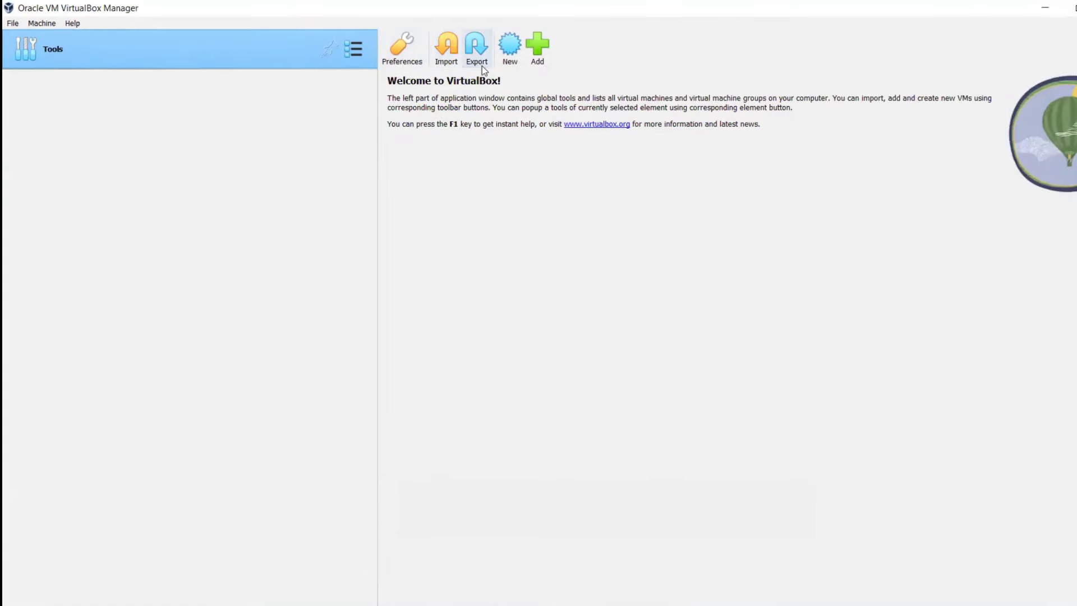
pyautogui.click(518, 45)
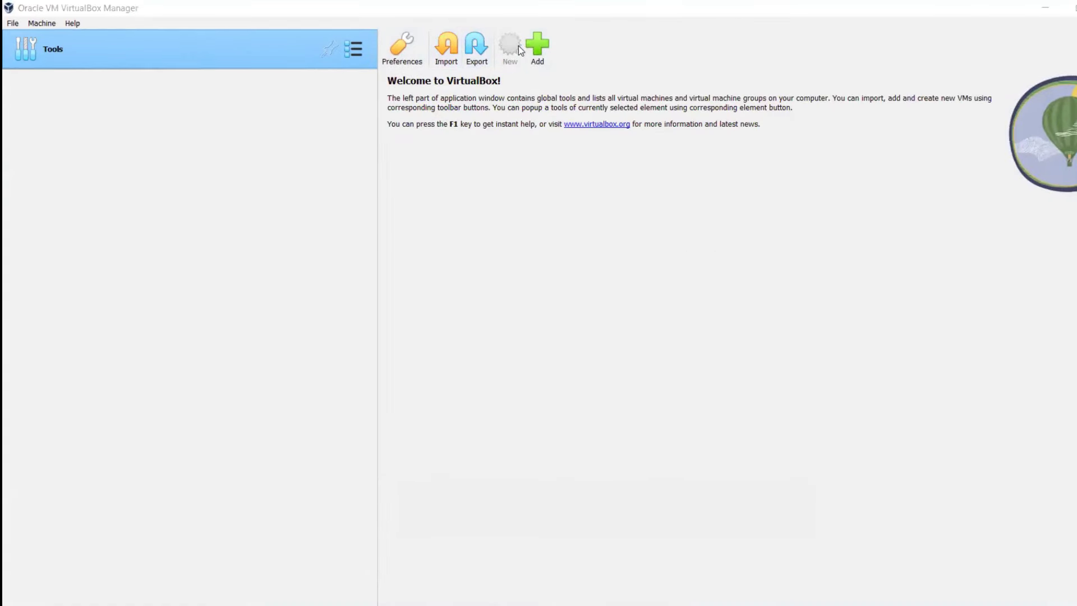
pyautogui.write('Windo')
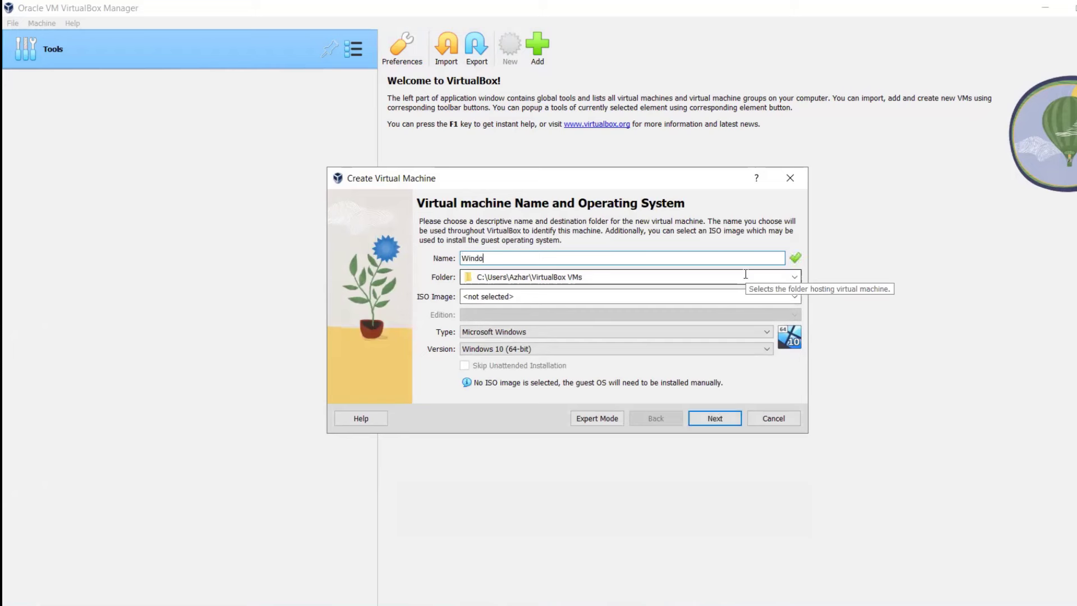
pyautogui.write('ws 10')
# Step: Select Windows 10.iso from Documents as the virtual machine's ISO image and skip the unattended installation
pyautogui.click(795, 297)
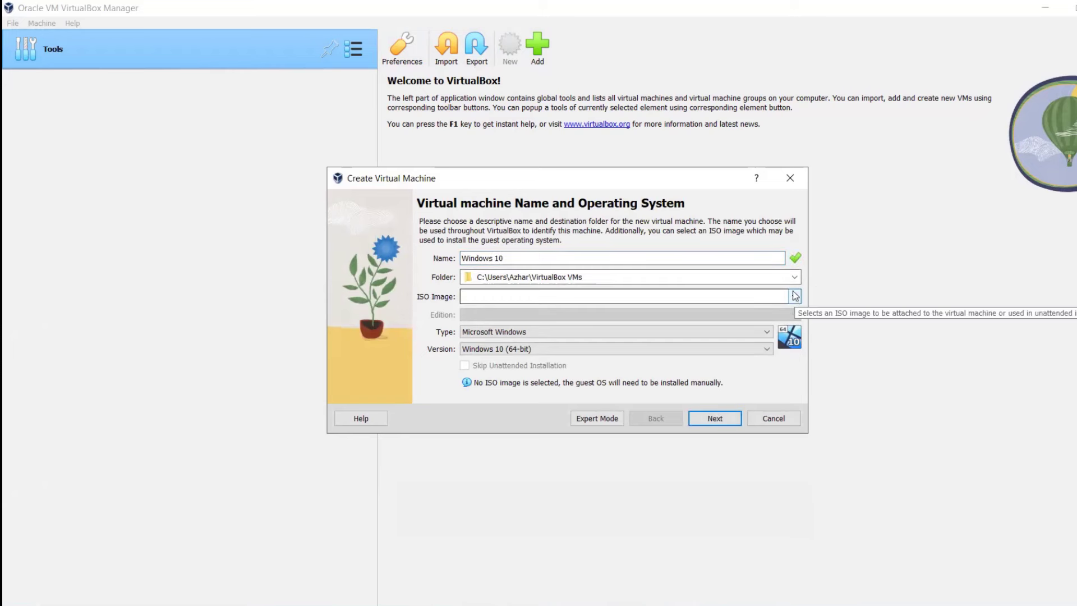
pyautogui.click(795, 297)
pyautogui.click(634, 321)
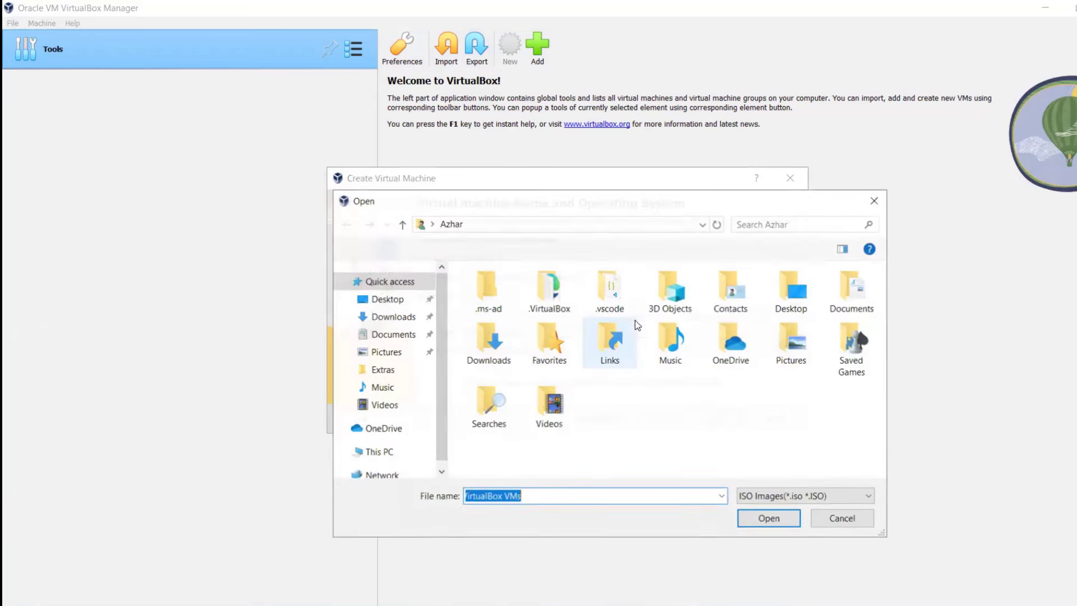
pyautogui.click(381, 334)
pyautogui.click(493, 324)
pyautogui.click(754, 518)
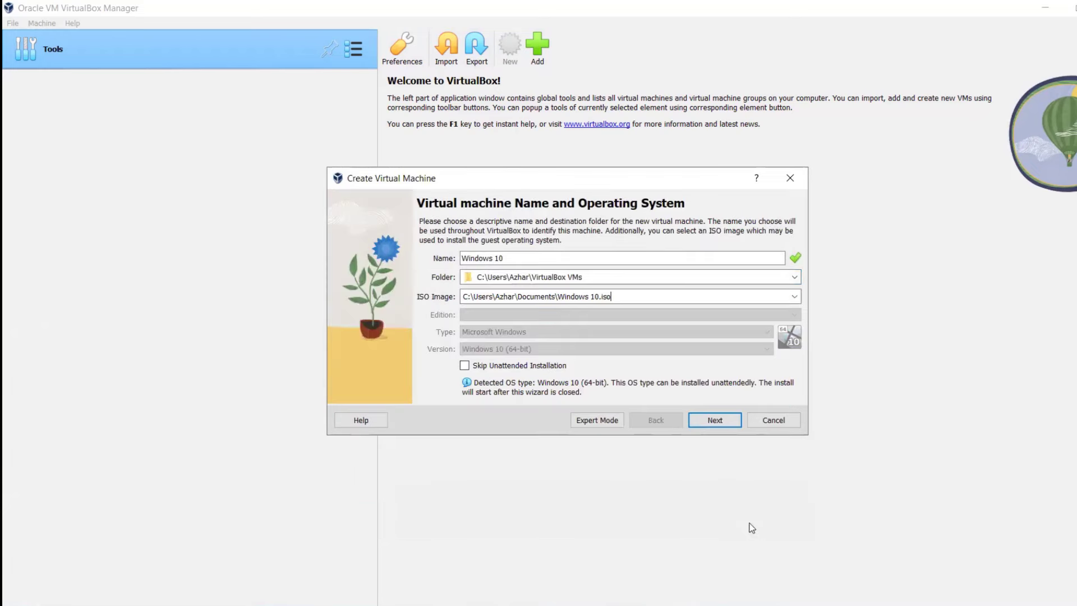
pyautogui.click(464, 365)
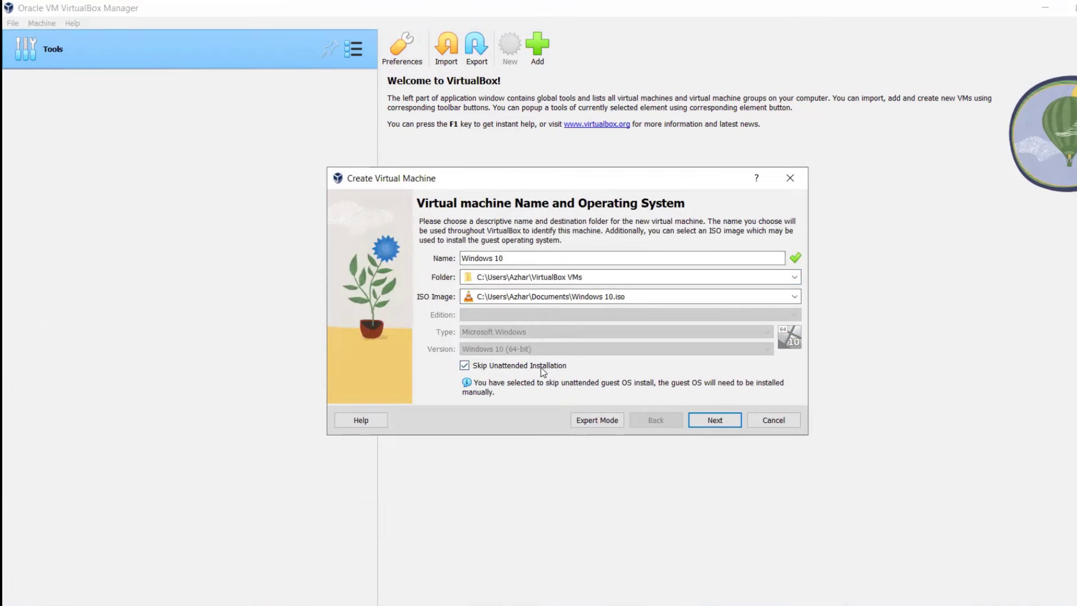
pyautogui.click(711, 421)
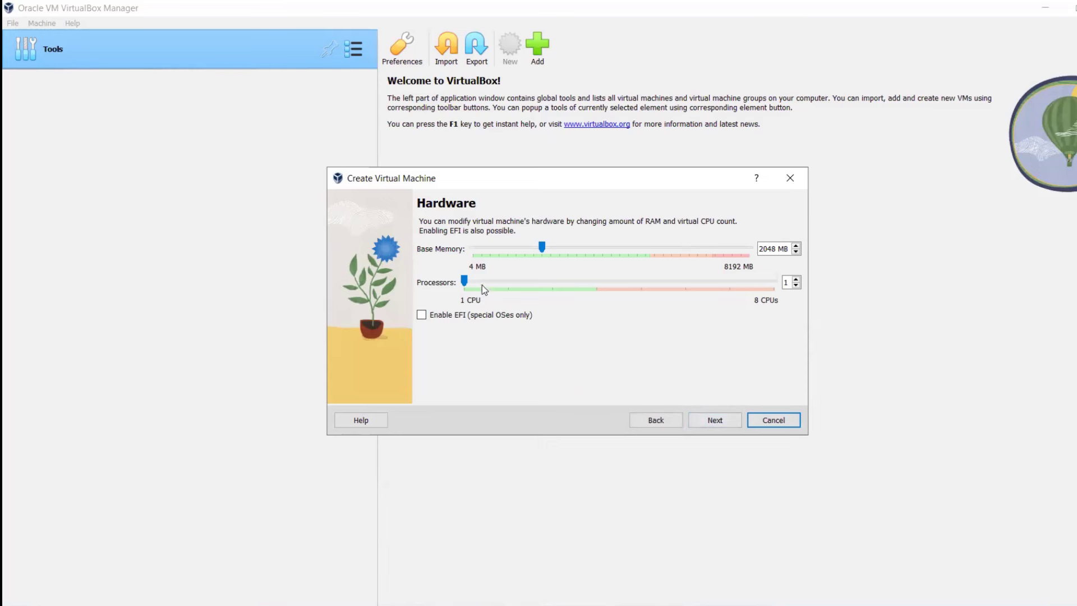
# Step: Give the virtual machine 2 processors, 4096 MB of base memory and a 20.53 GB virtual disk, and finish creating it
pyautogui.click(465, 281)
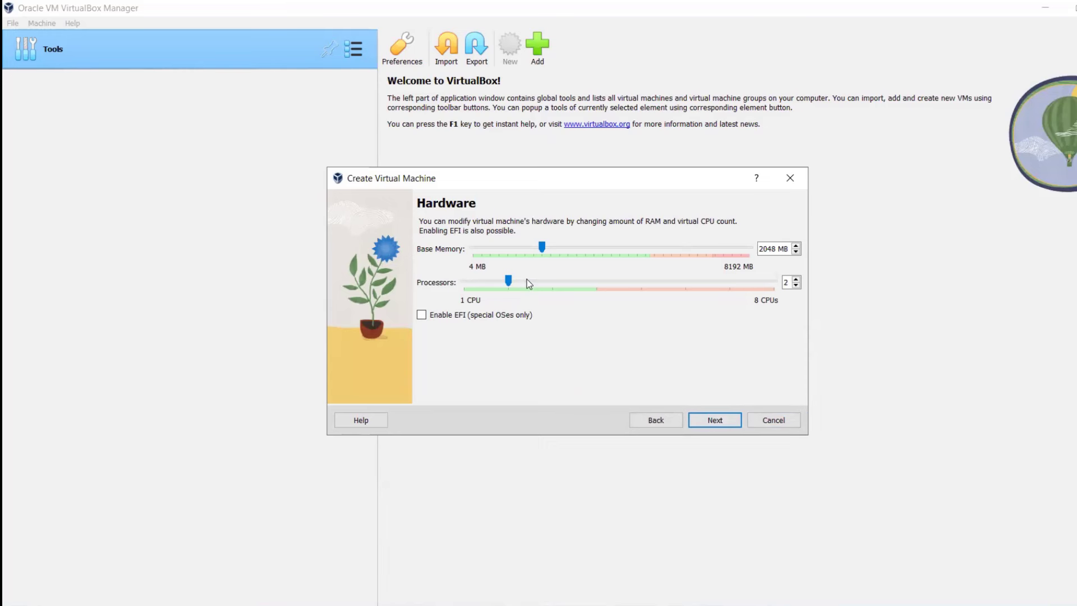
pyautogui.click(541, 247)
pyautogui.moveTo(543, 248); pyautogui.dragTo(649, 274)
pyautogui.click(723, 427)
pyautogui.click(723, 422)
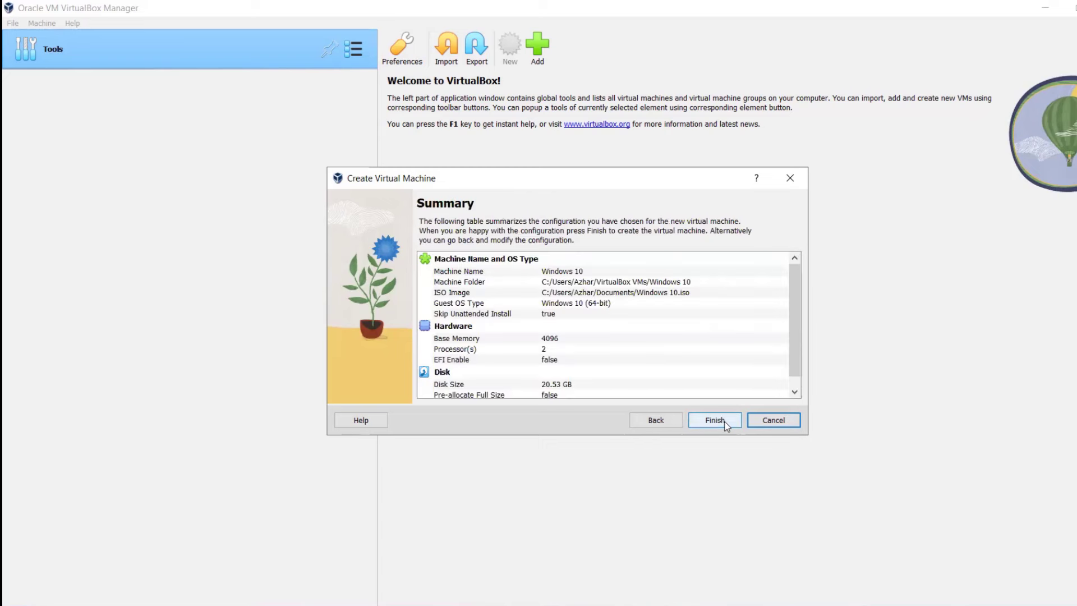
pyautogui.scroll(-1, 708, 352)
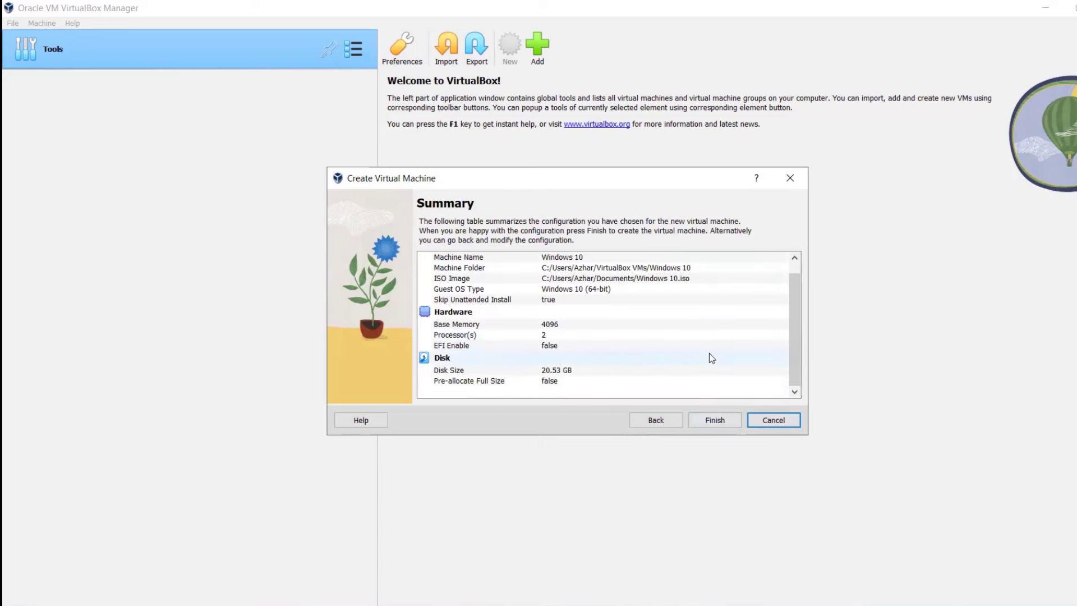
pyautogui.click(725, 422)
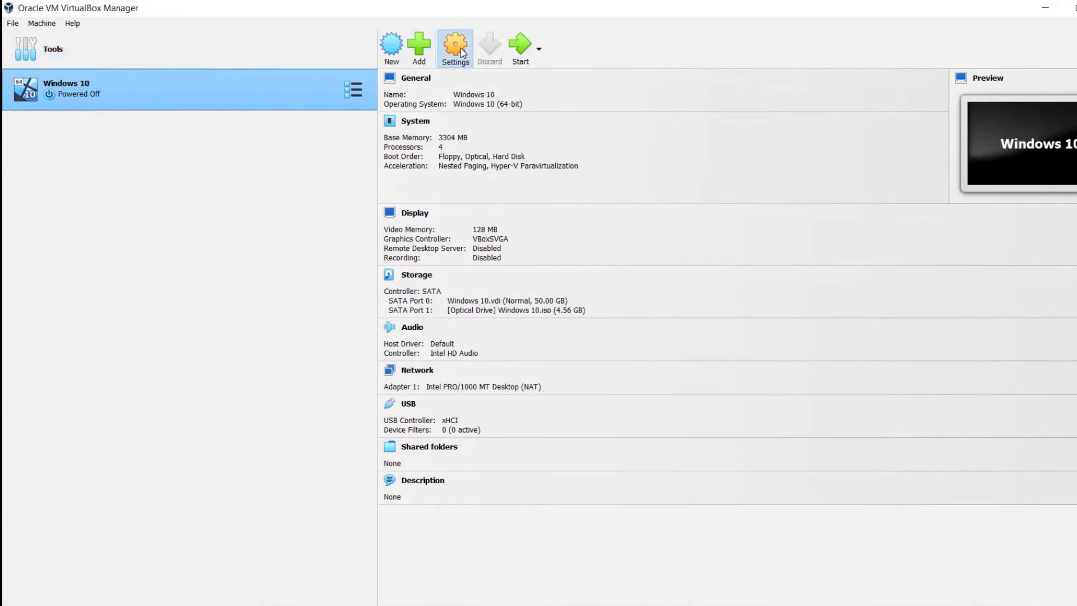
# Step: Review the Windows 10 virtual machine's motherboard, processor, shared folder and USB settings, and confirm them
pyautogui.click(460, 48)
pyautogui.click(715, 147)
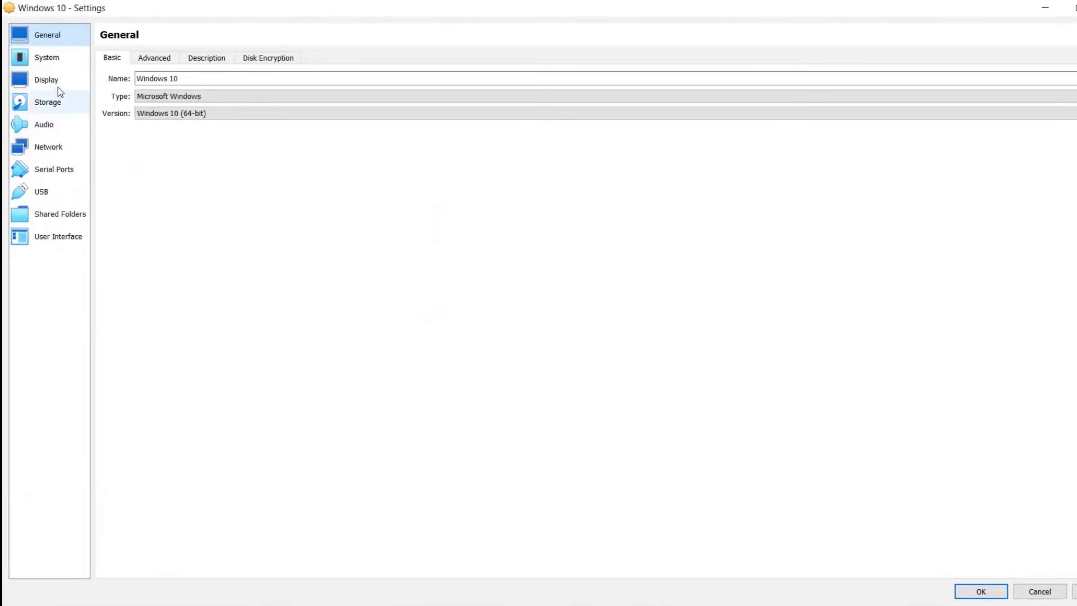
pyautogui.click(56, 63)
pyautogui.click(172, 61)
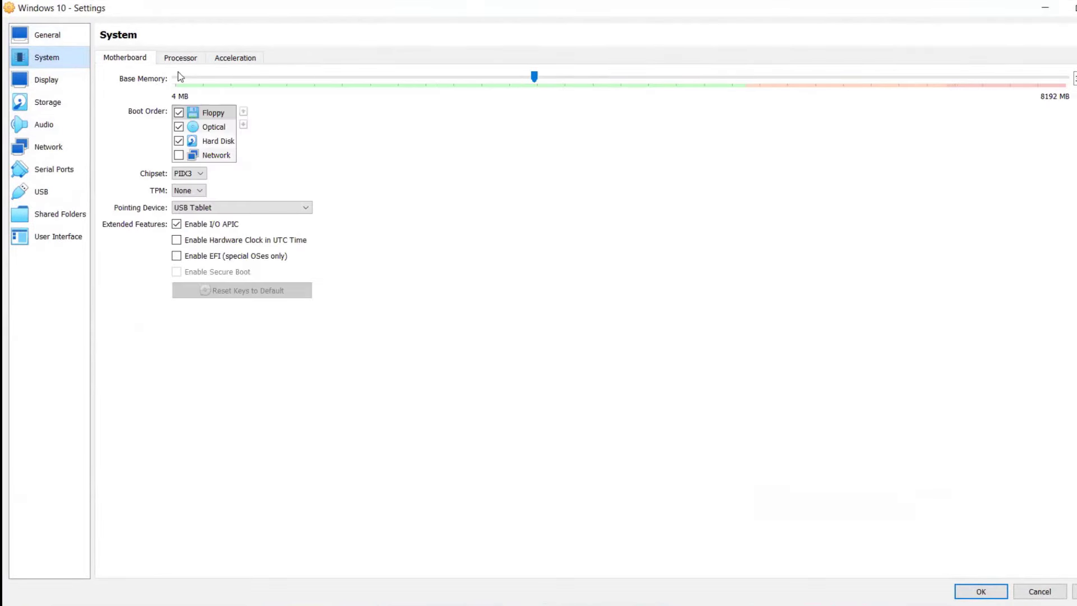
pyautogui.click(177, 62)
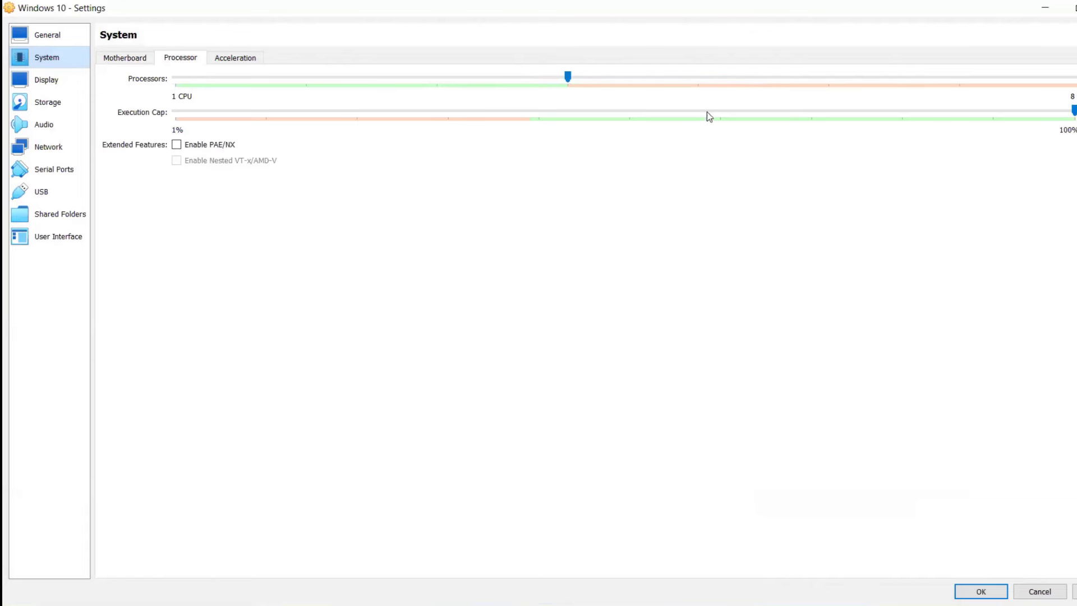
pyautogui.click(59, 229)
pyautogui.click(58, 217)
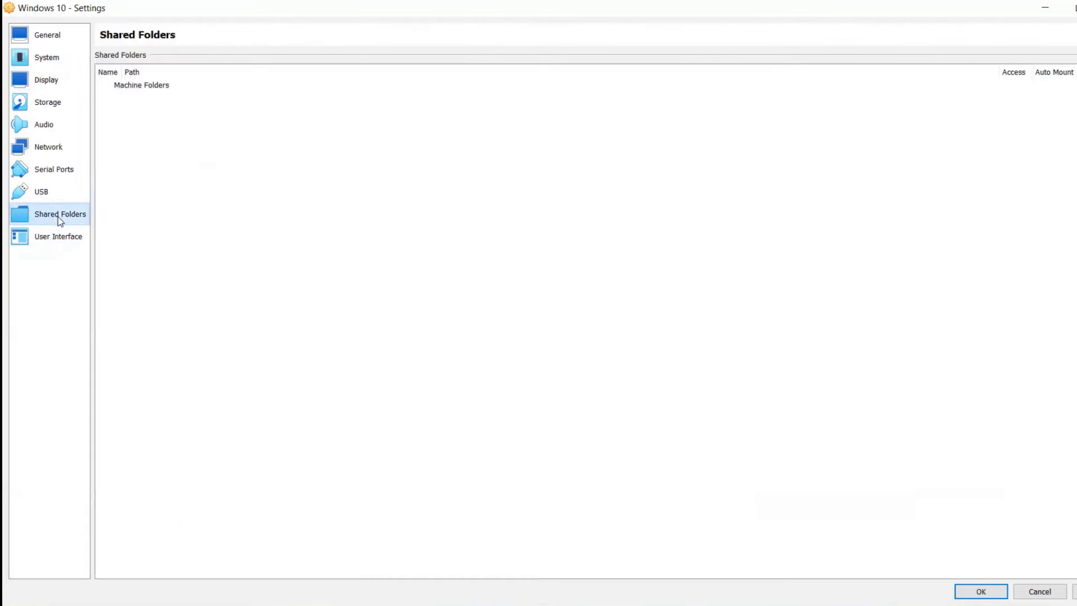
pyautogui.click(47, 191)
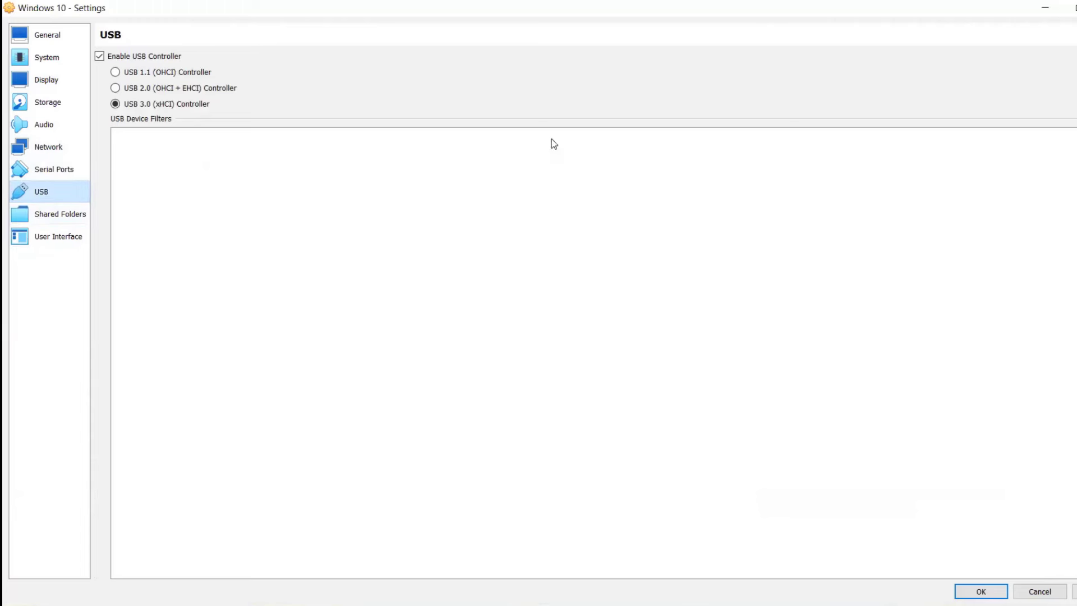
pyautogui.click(979, 592)
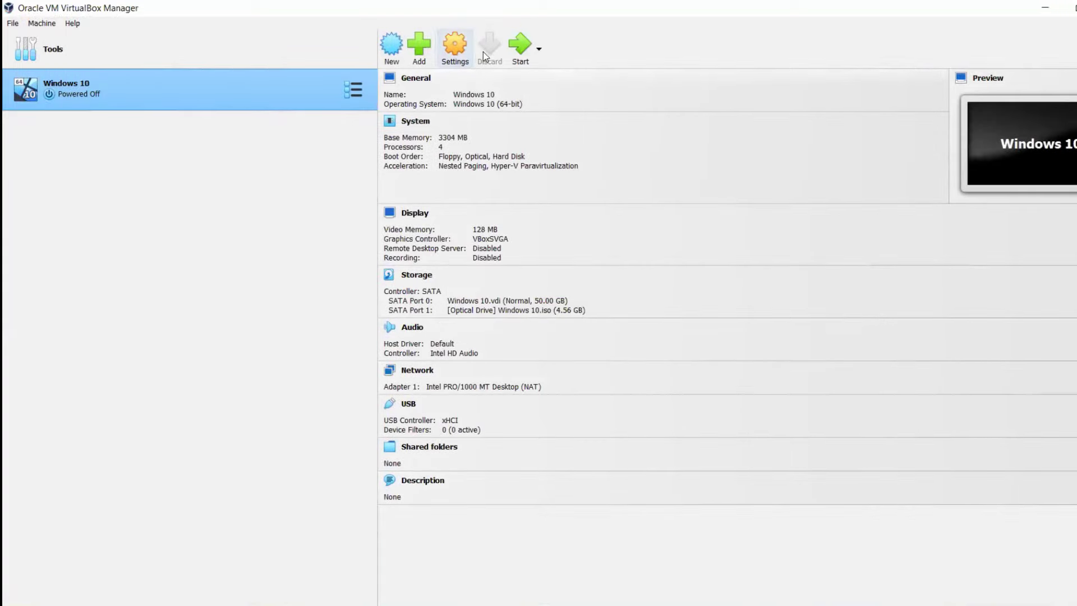
# Step: Start the Windows 10 virtual machine and begin the installation with English (United States) and the US keyboard, skipping the product key
pyautogui.click(514, 54)
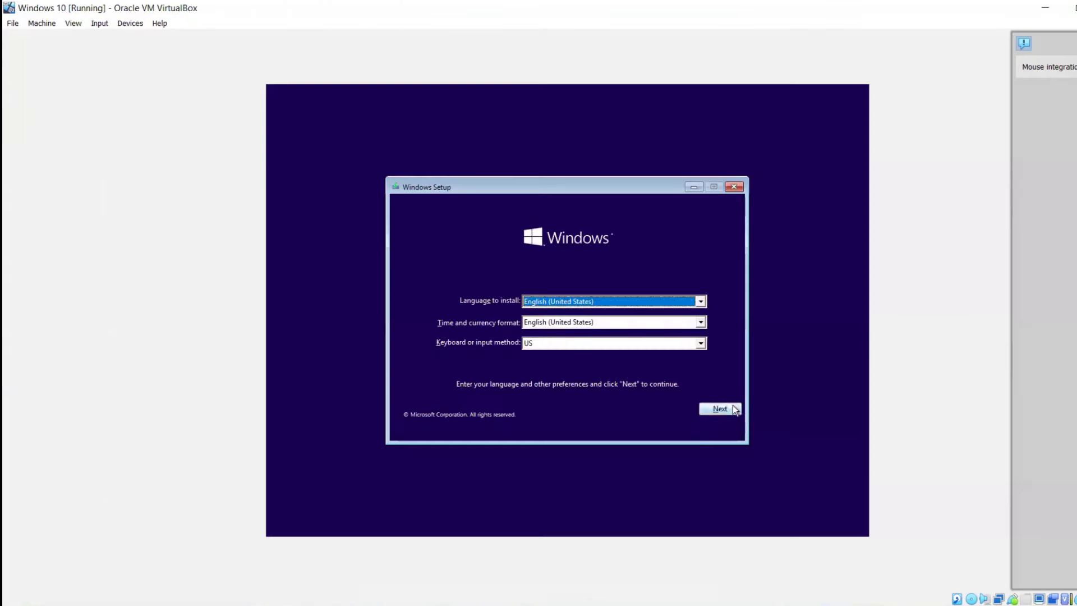
pyautogui.click(720, 409)
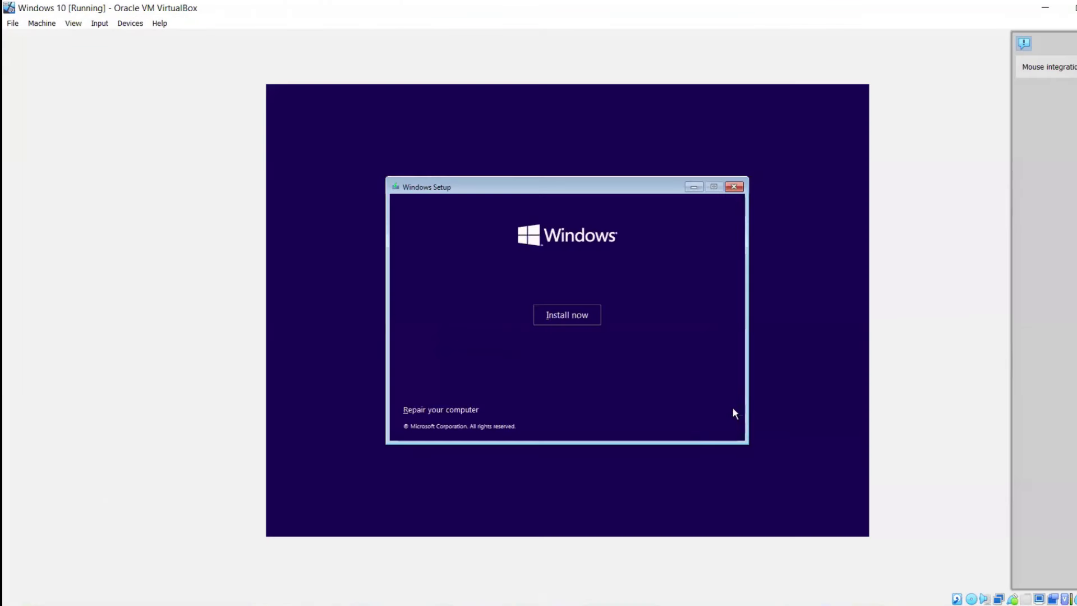
pyautogui.click(572, 304)
pyautogui.click(598, 412)
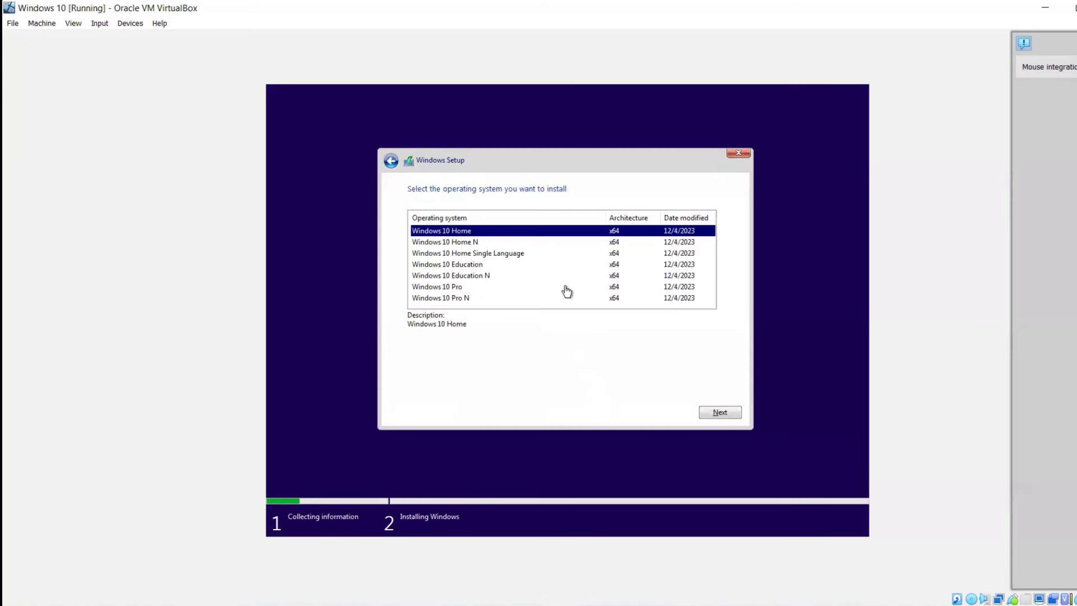
# Step: Choose Windows 10 Home, accept the license terms and run a custom installation on Drive 0 Unallocated Space
pyautogui.click(716, 408)
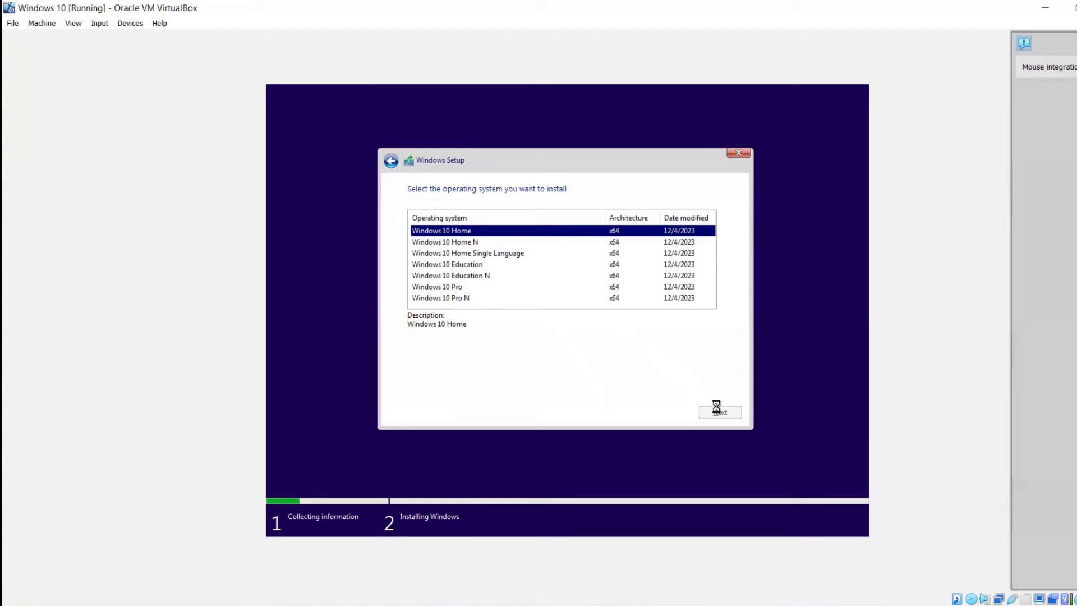
pyautogui.click(480, 388)
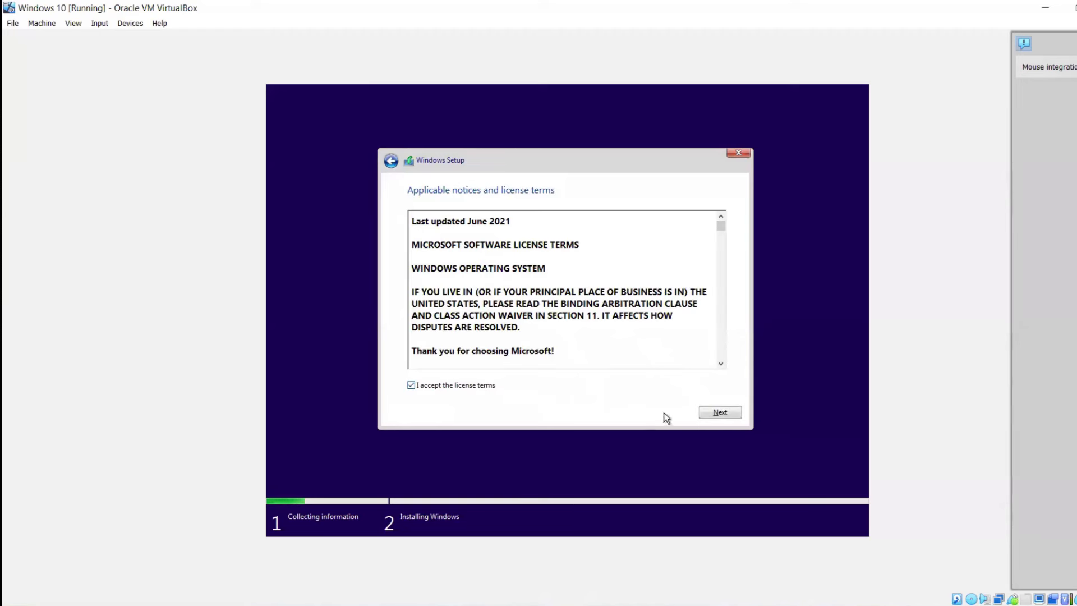
pyautogui.click(719, 413)
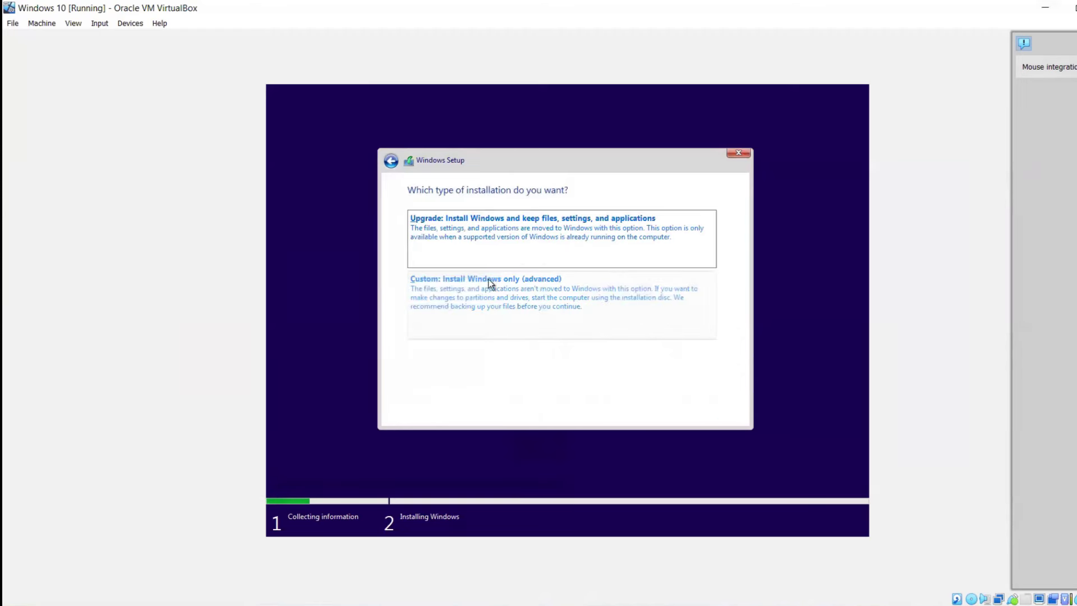
pyautogui.click(468, 303)
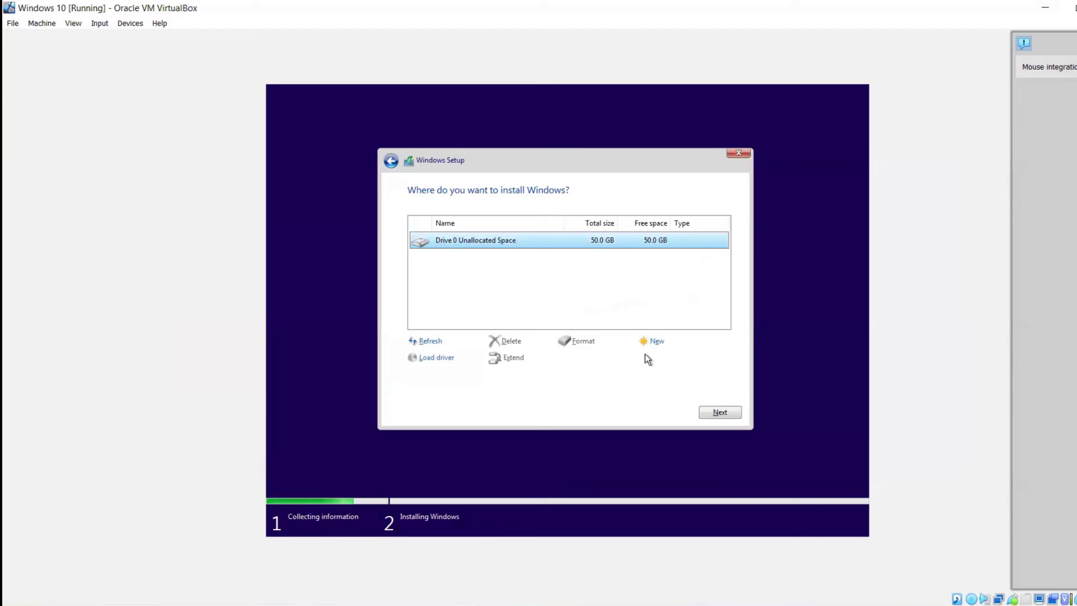
pyautogui.click(714, 407)
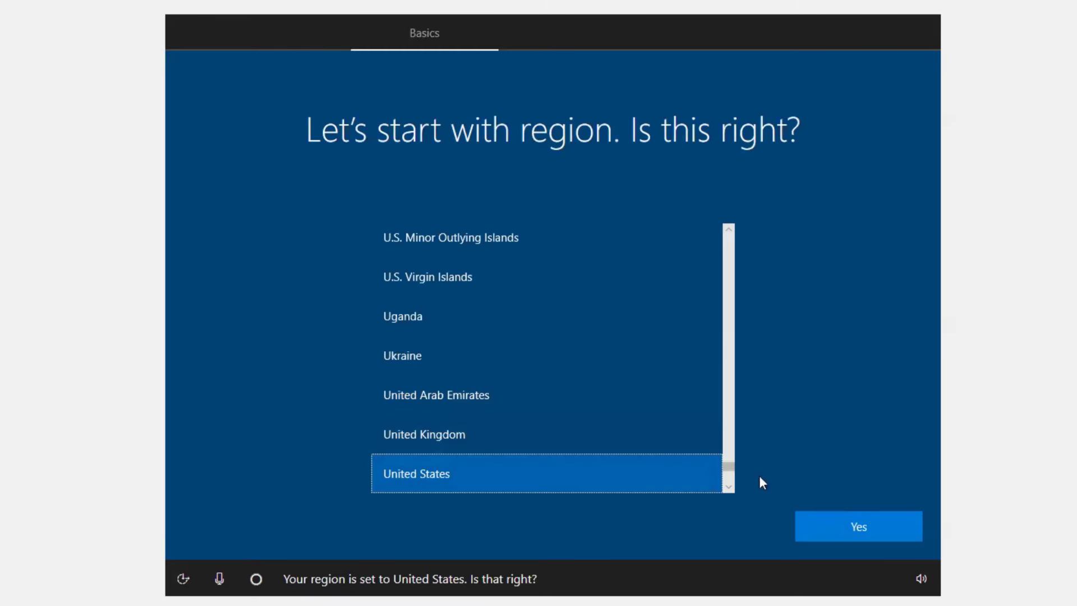
# Step: Set the region to United States with the US keyboard layout and skip adding a second layout
pyautogui.click(831, 523)
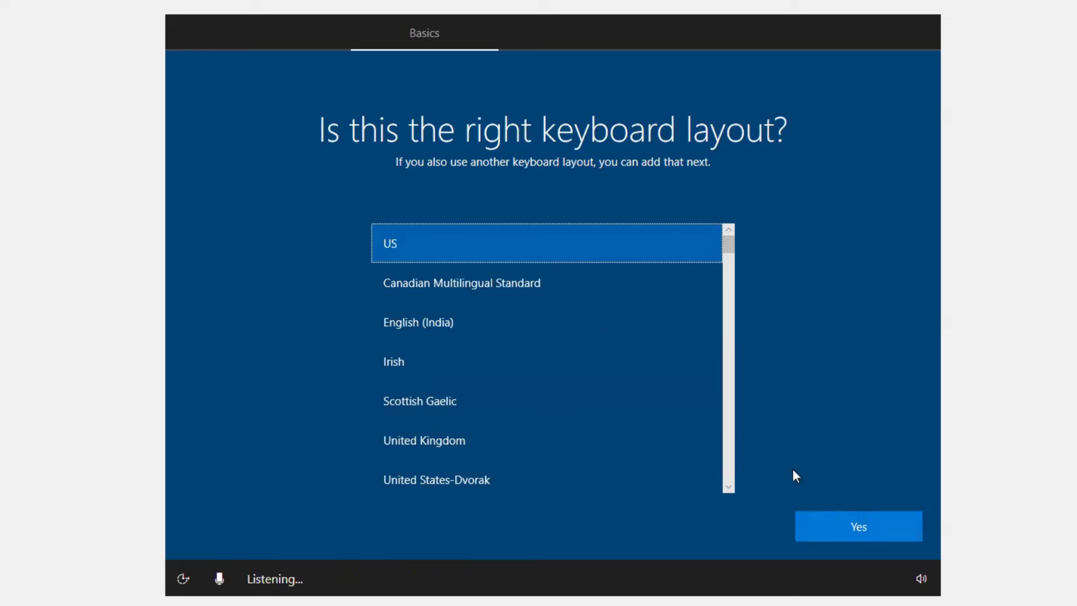
pyautogui.click(850, 519)
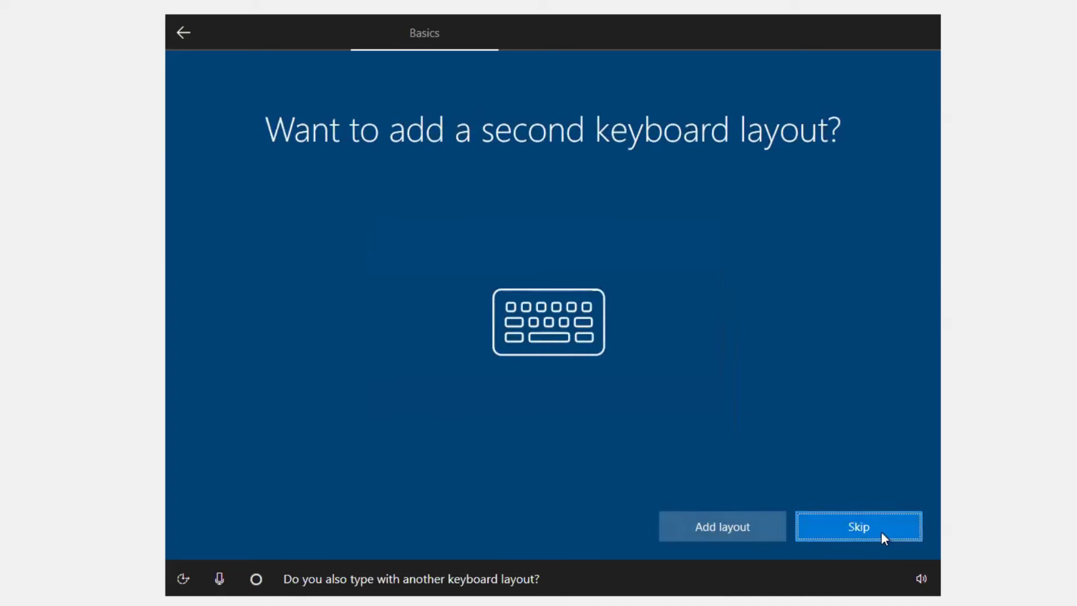
pyautogui.click(881, 533)
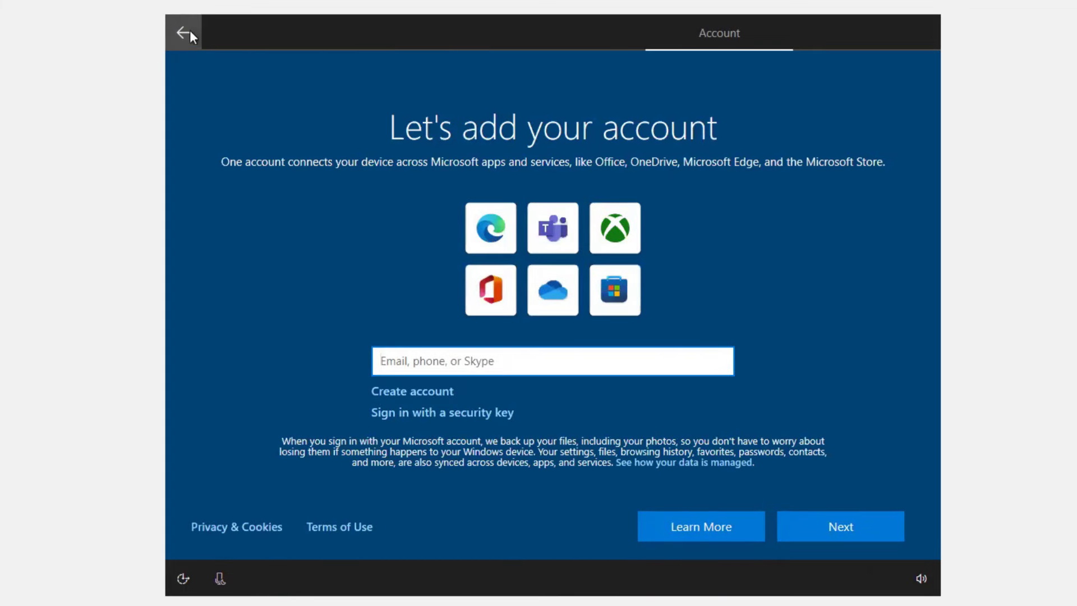
# Step: Name the local Windows account VM
pyautogui.click(427, 391)
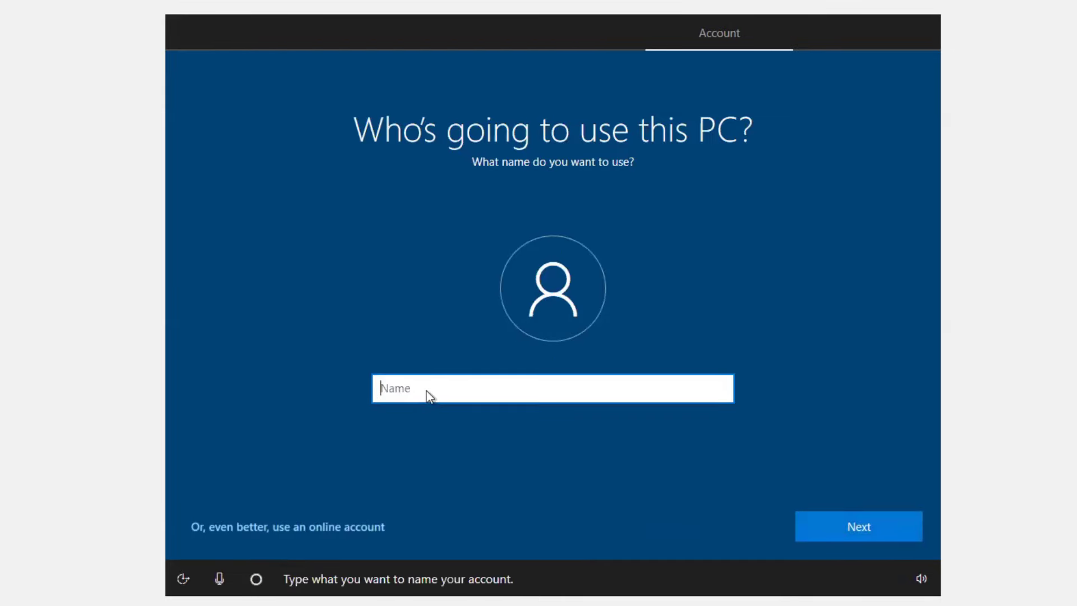
pyautogui.write('A')
pyautogui.press('BackSpace')
pyautogui.write('VM')
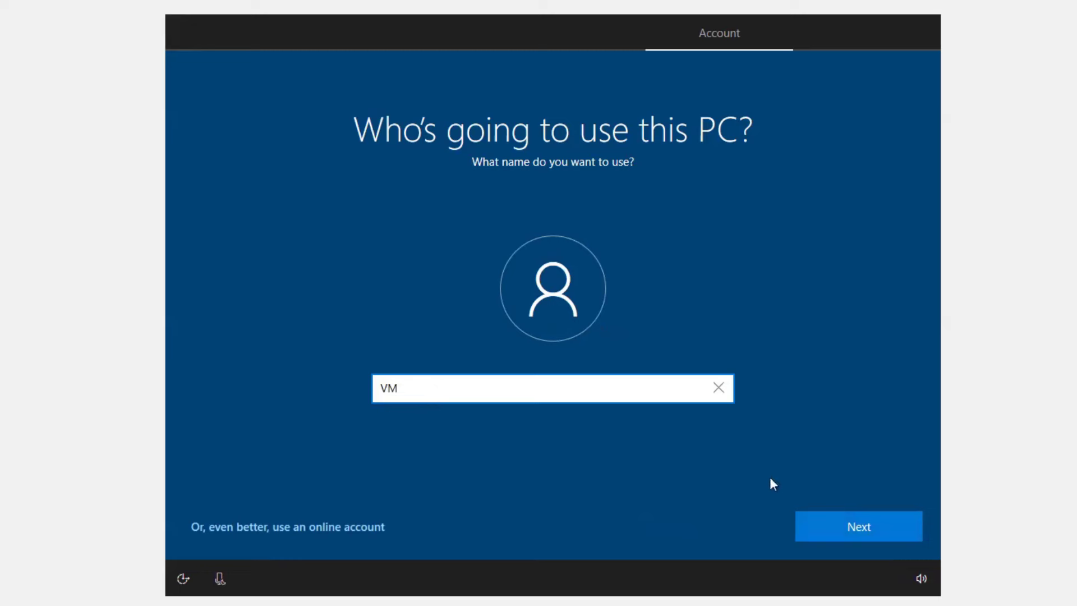
pyautogui.click(846, 517)
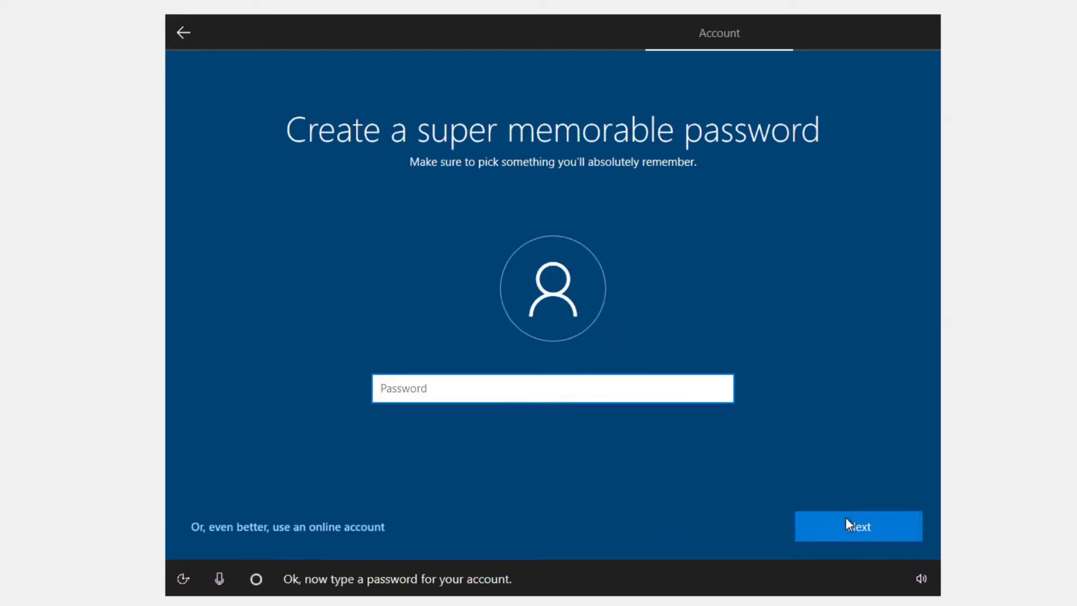
# Step: Set the account password and fill in the security questions with their answers
pyautogui.click(845, 518)
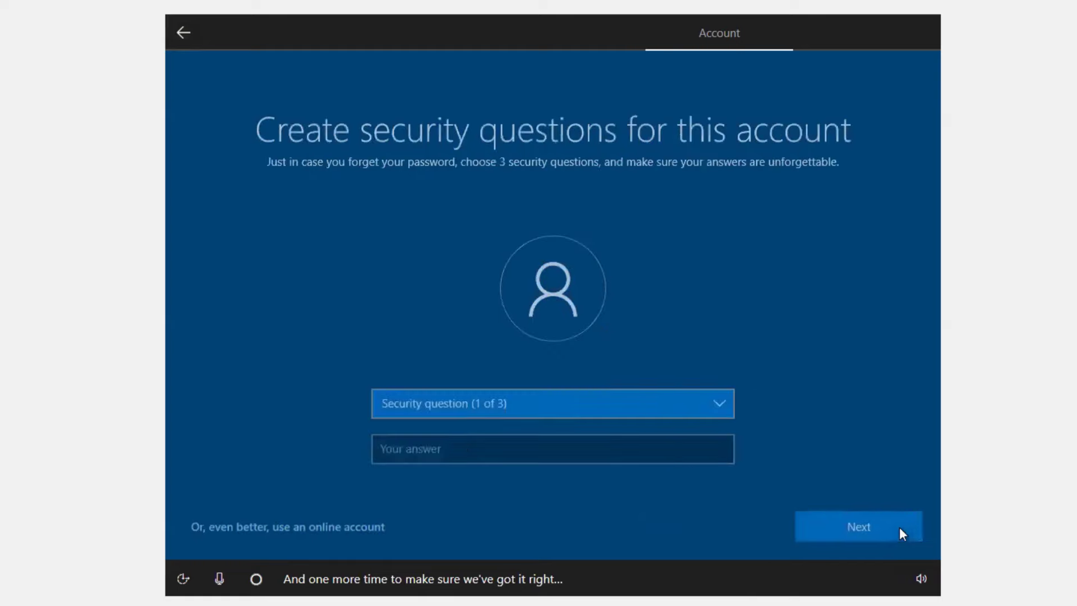
pyautogui.click(628, 451)
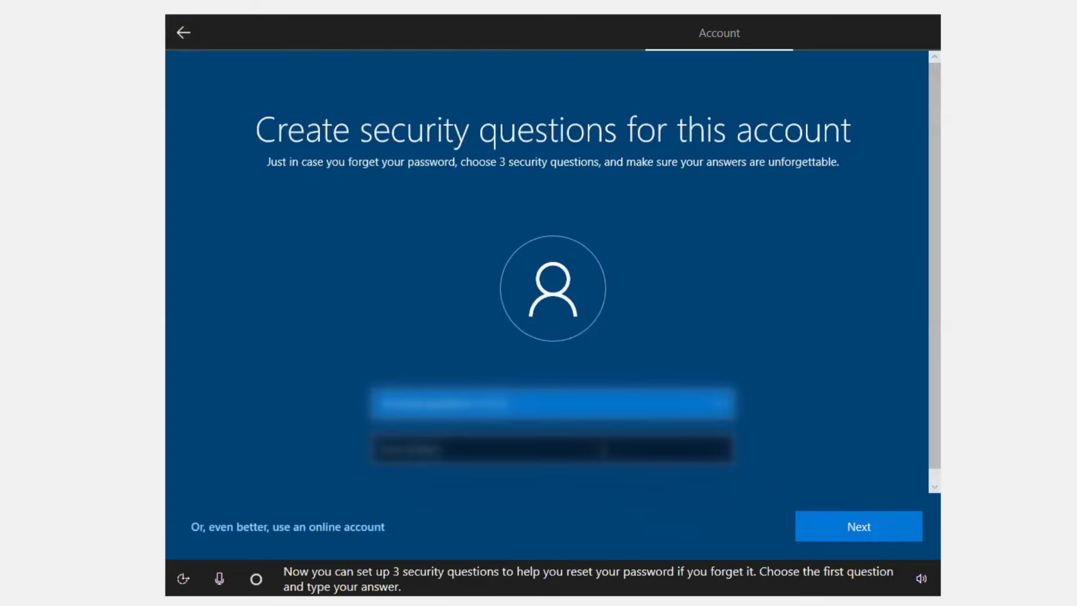
pyautogui.click(582, 405)
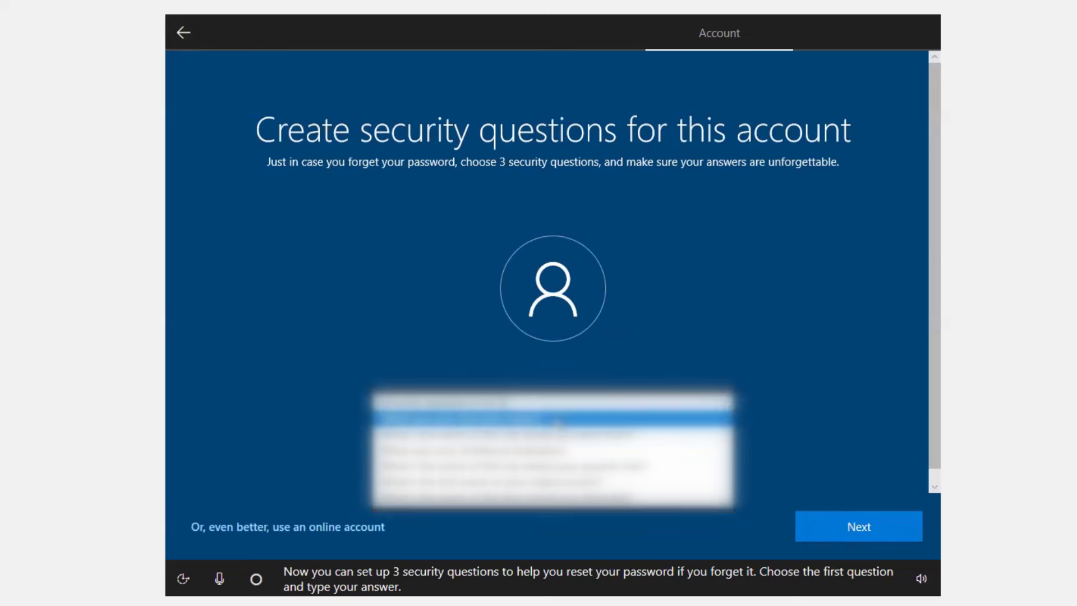
pyautogui.click(494, 434)
pyautogui.click(870, 524)
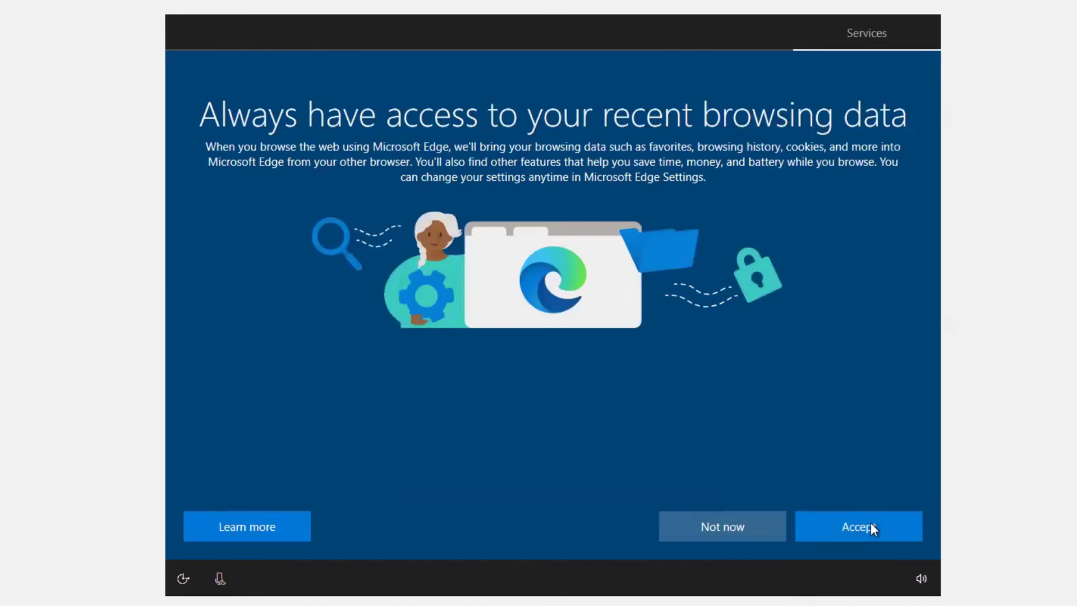
# Step: Finish Windows setup by accepting the browsing data and default privacy settings, skipping experience customization and closing the Microsoft Edge introduction
pyautogui.click(871, 524)
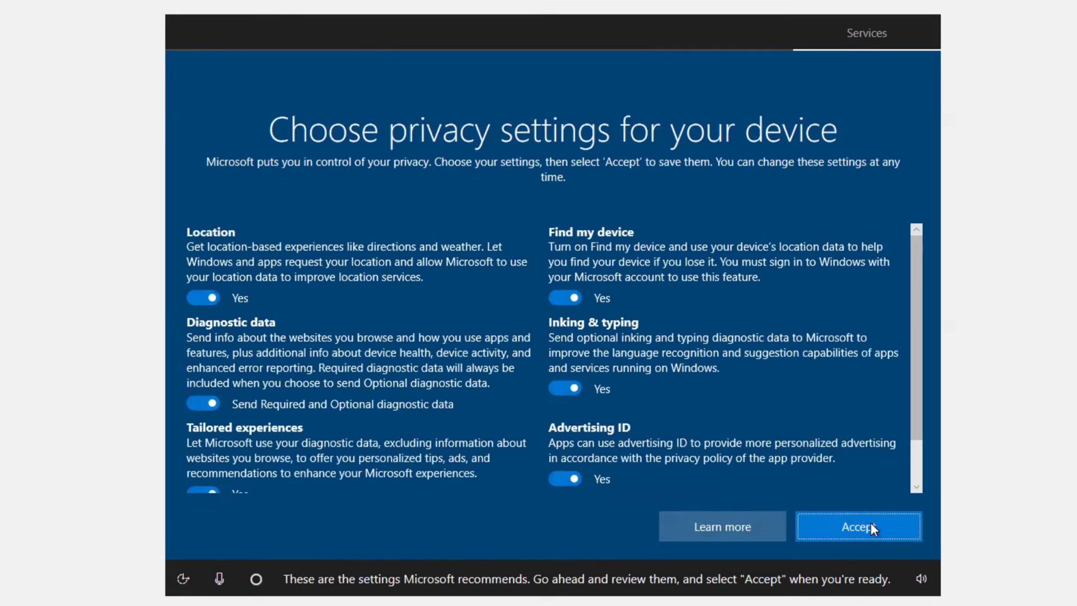
pyautogui.click(833, 527)
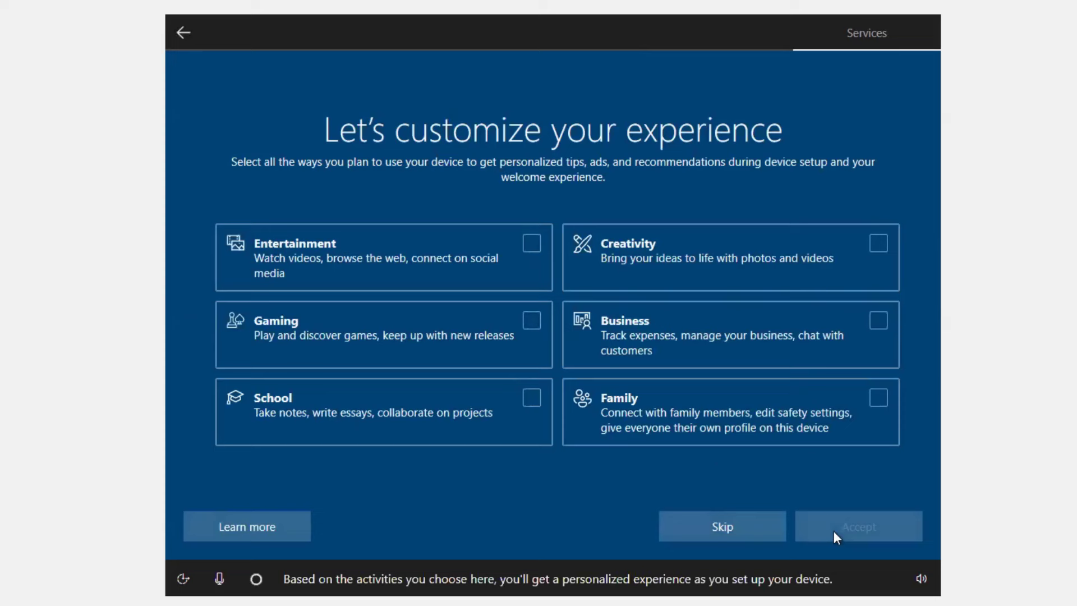
pyautogui.click(723, 527)
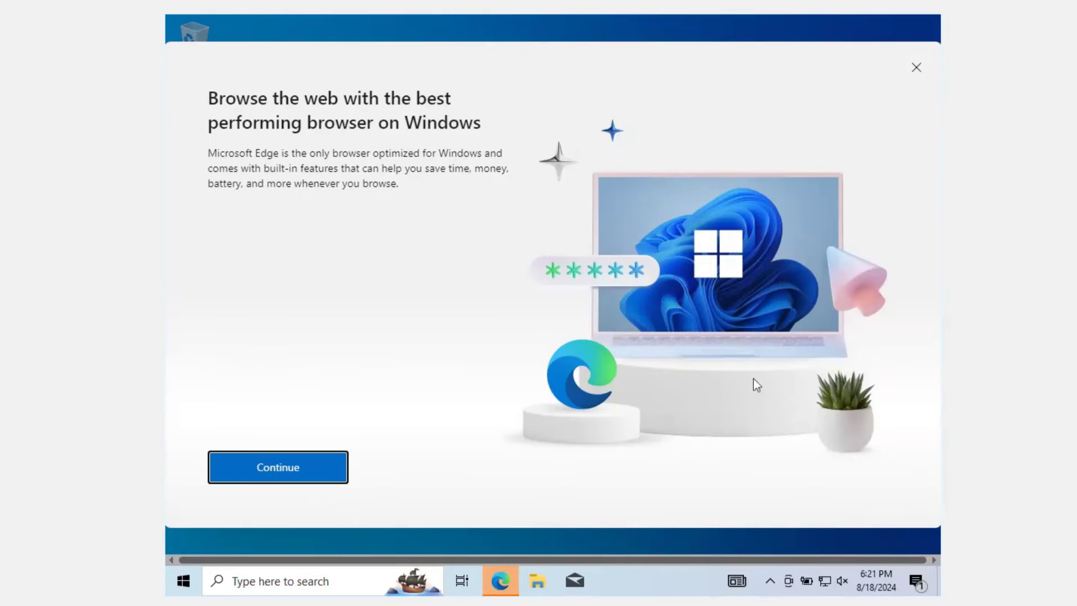
pyautogui.click(912, 69)
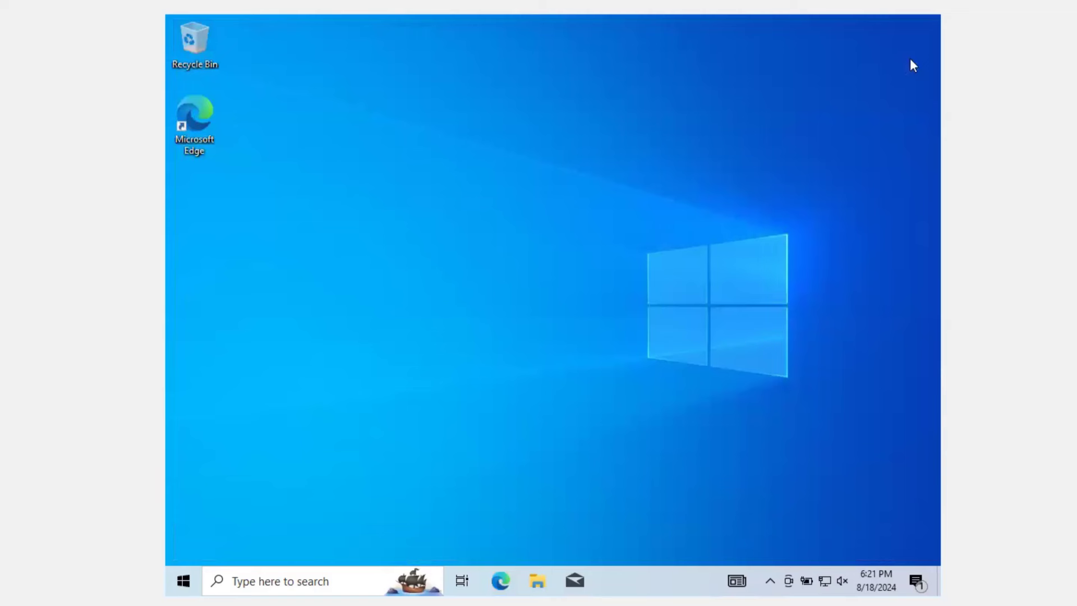